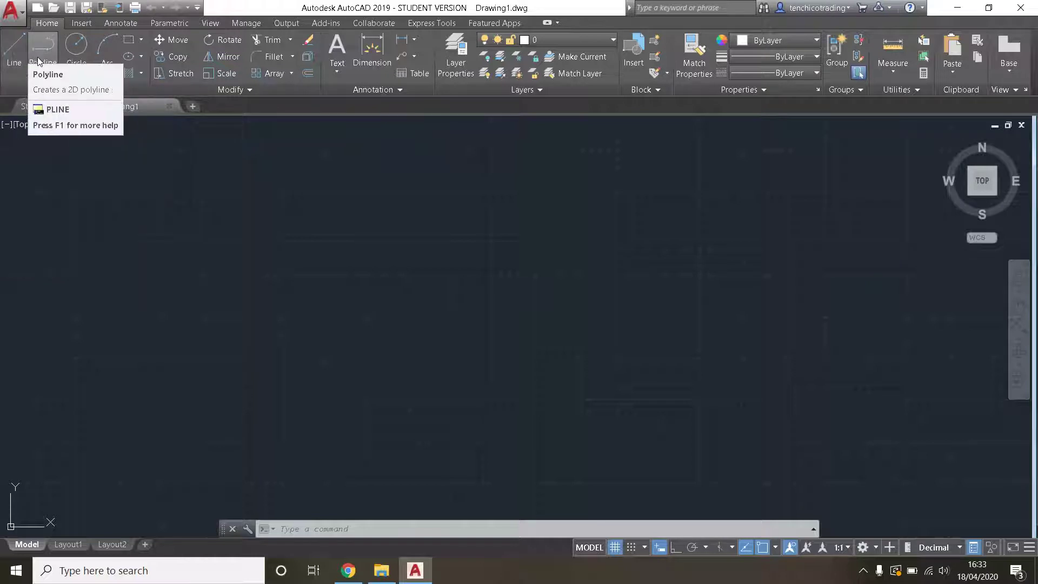
left_click(74, 71)
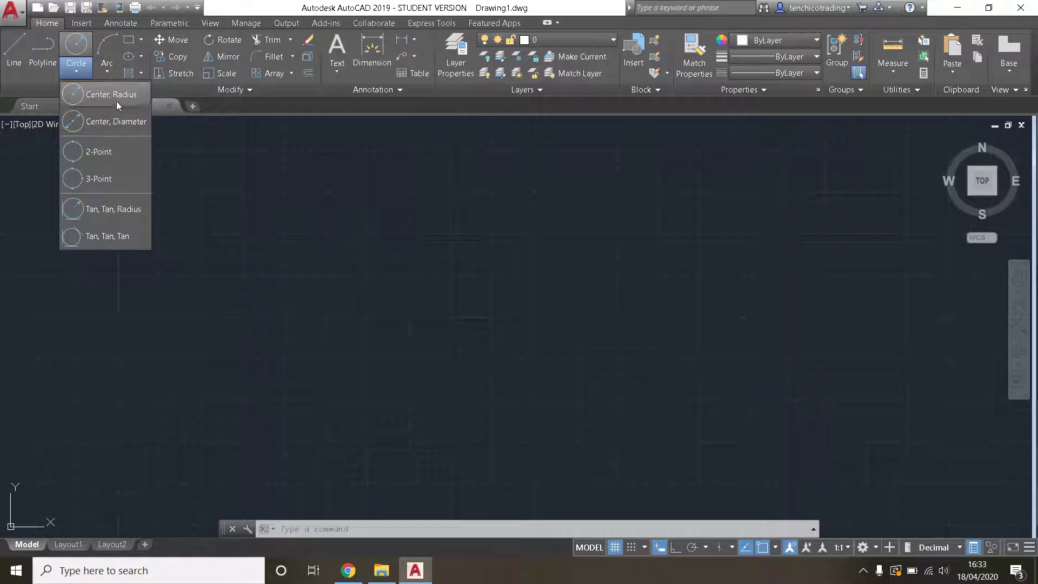
left_click(87, 71)
left_click(106, 72)
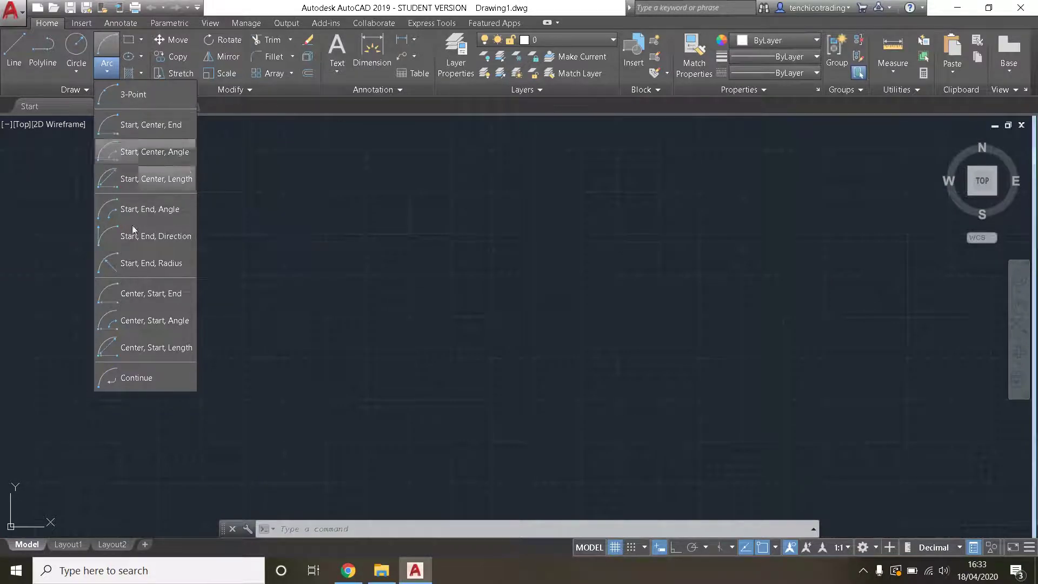
left_click(106, 70)
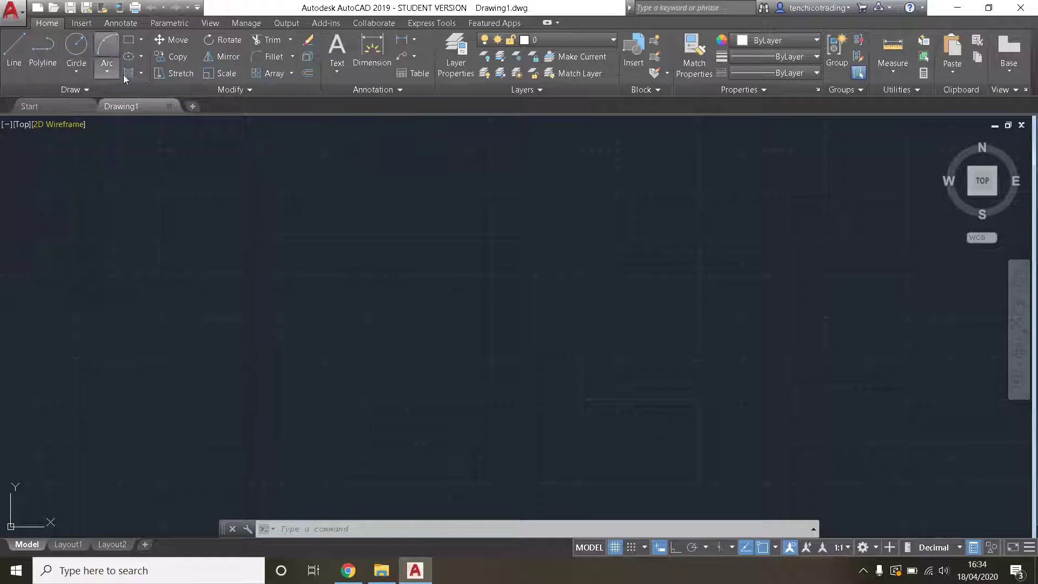
left_click(84, 91)
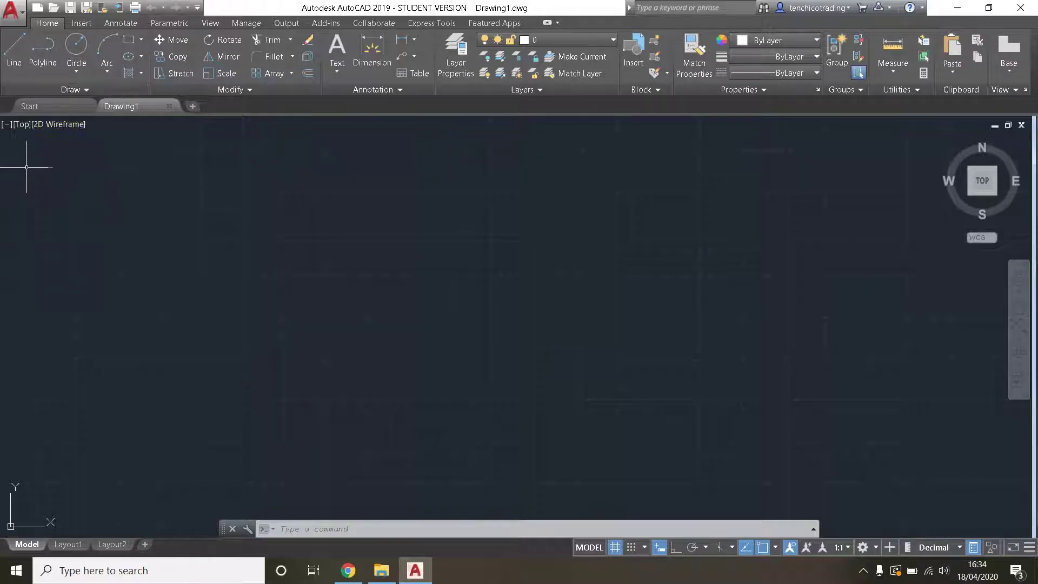
left_click(89, 92)
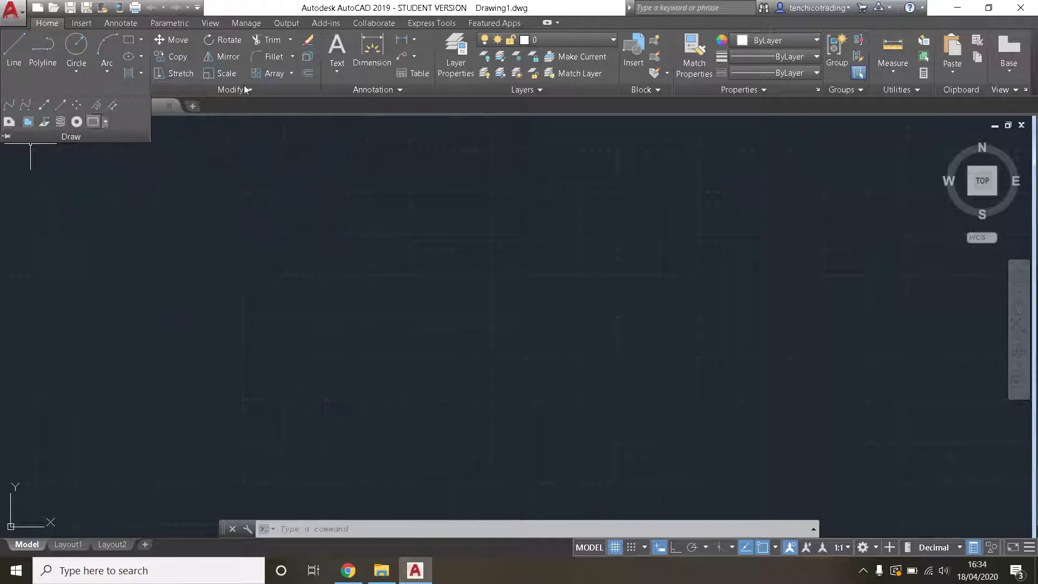
left_click(201, 91)
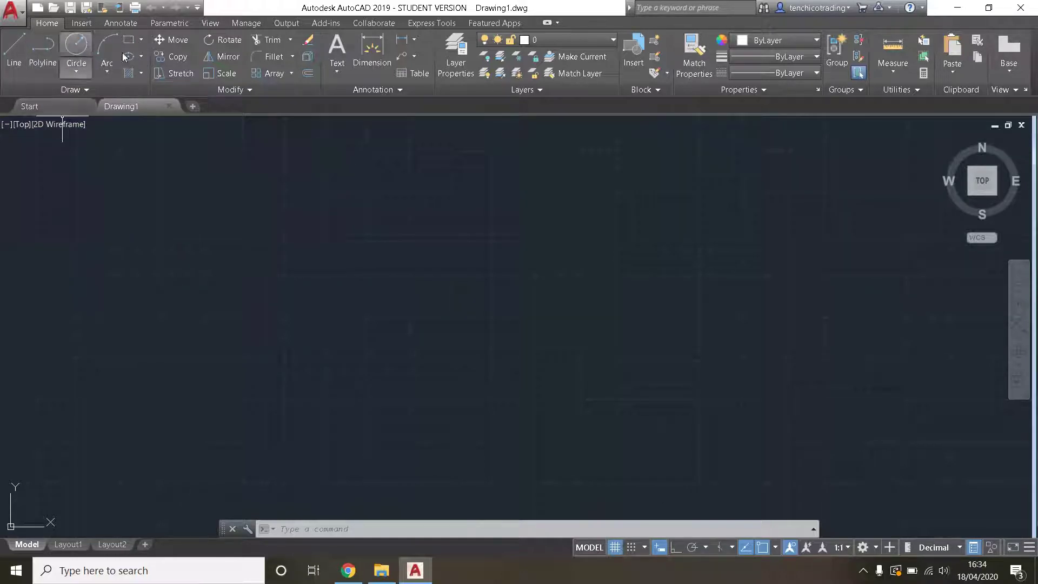
Draw a horizontal line and a vertical line running down from its right end, with Ortho on
left_click(20, 49)
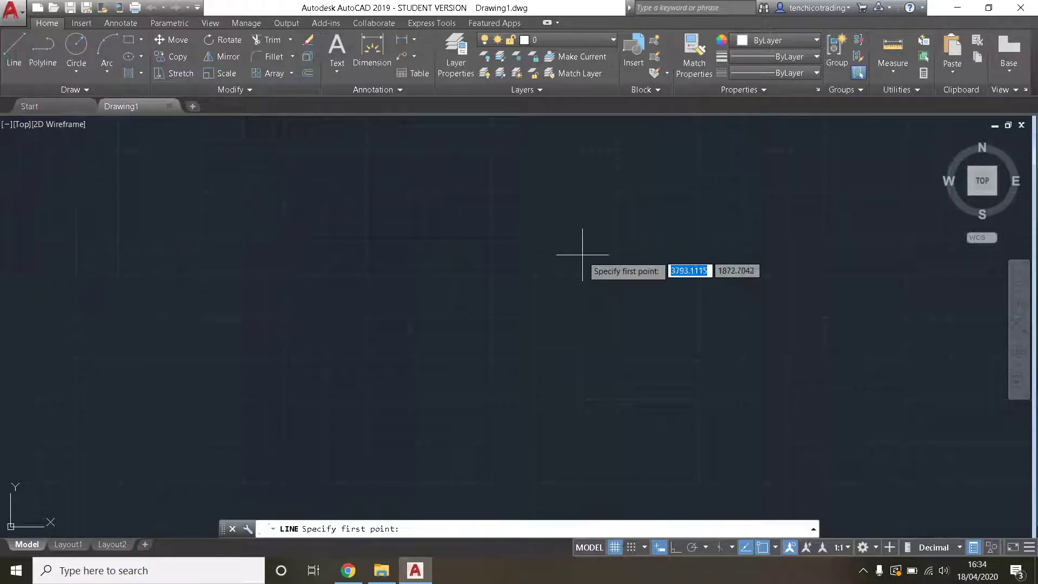
left_click(676, 547)
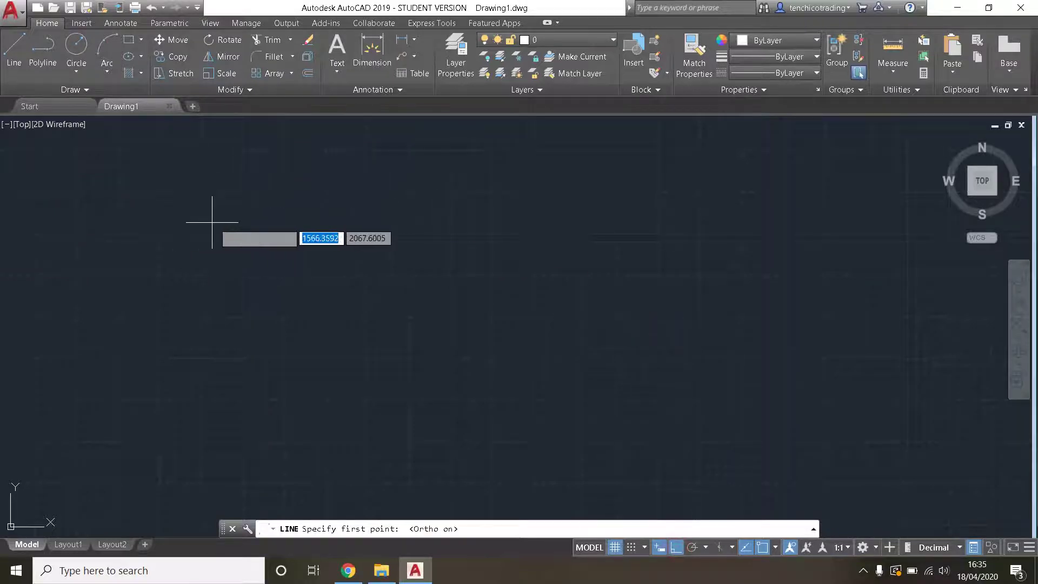
left_click(176, 210)
left_click(452, 210)
left_click(451, 356)
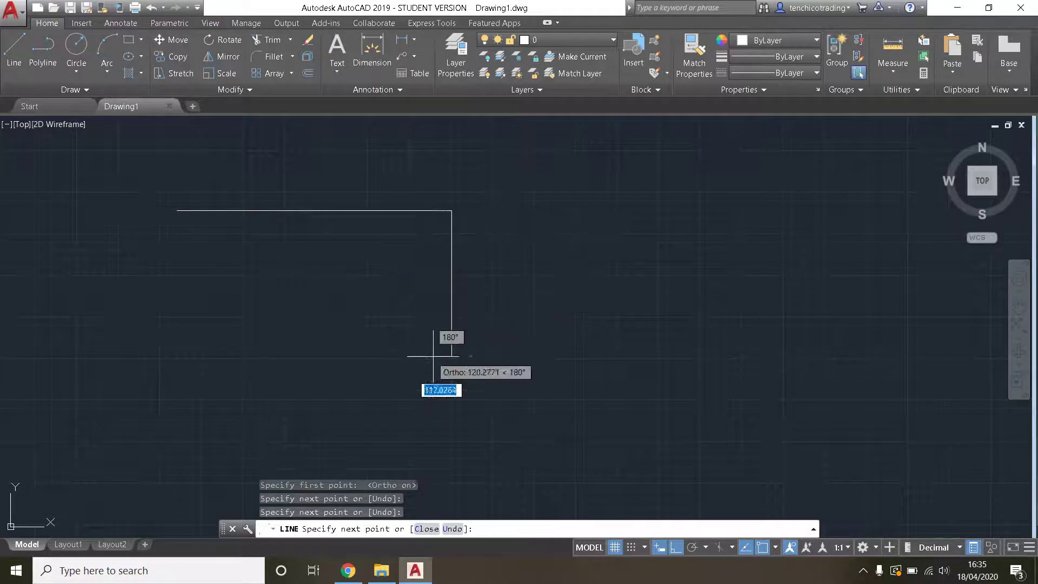
key("Escape")
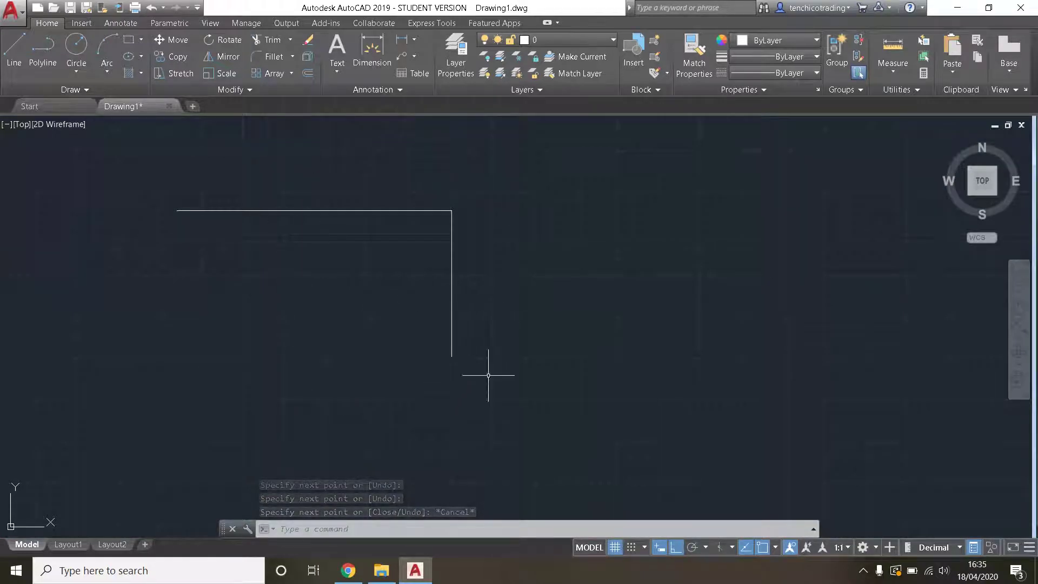
Move both lines up and to the right with Ortho off, using the vertical line's lower endpoint as base point
left_click(172, 39)
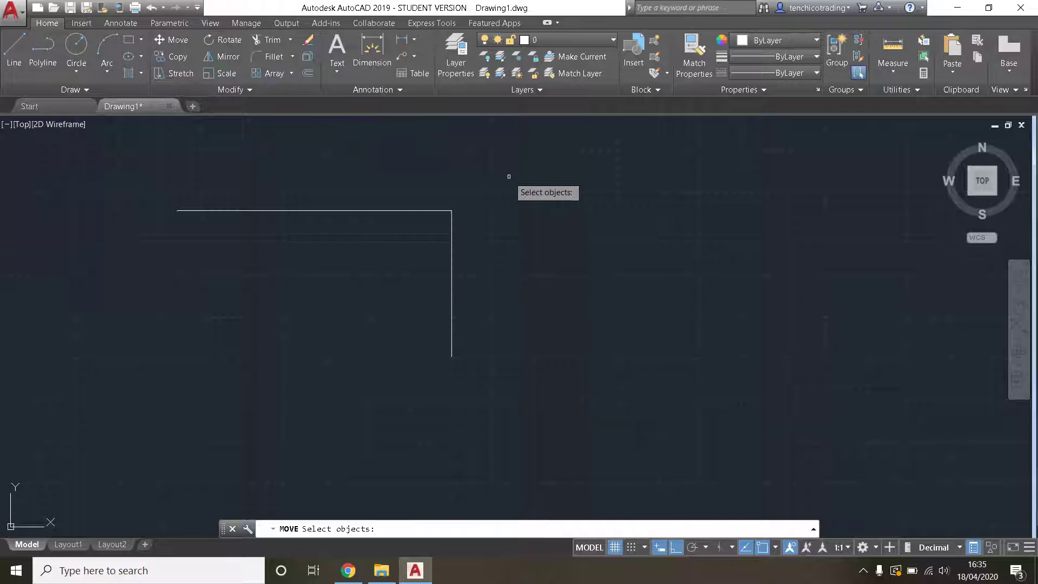
mouse_move(509, 177)
left_mouse_down()
mouse_move(332, 158)
mouse_move(163, 167)
mouse_move(162, 378)
mouse_move(632, 416)
left_mouse_up()
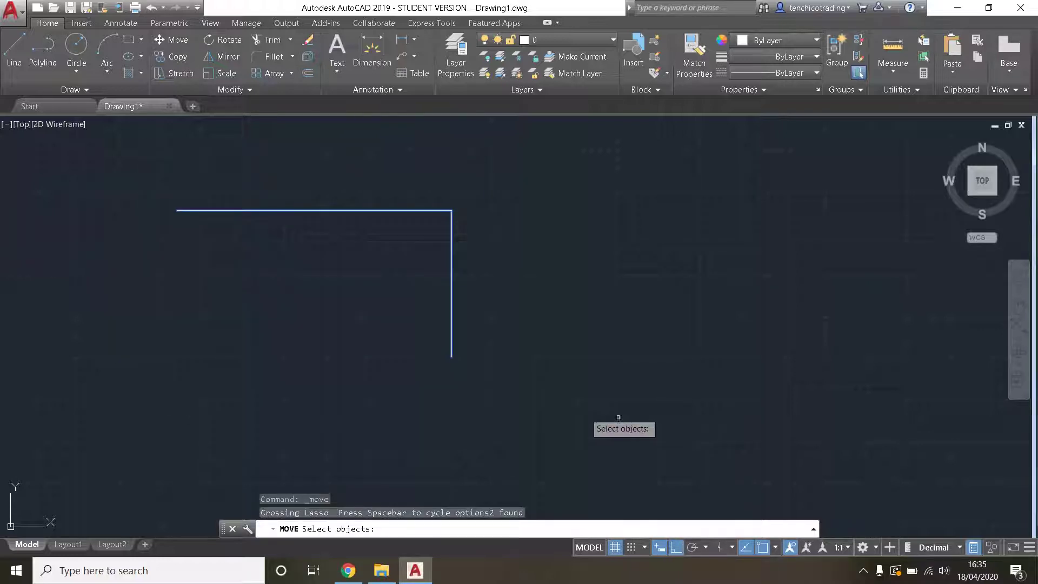
scroll(376, 194, "up", 8)
scroll(377, 195, "up", 5)
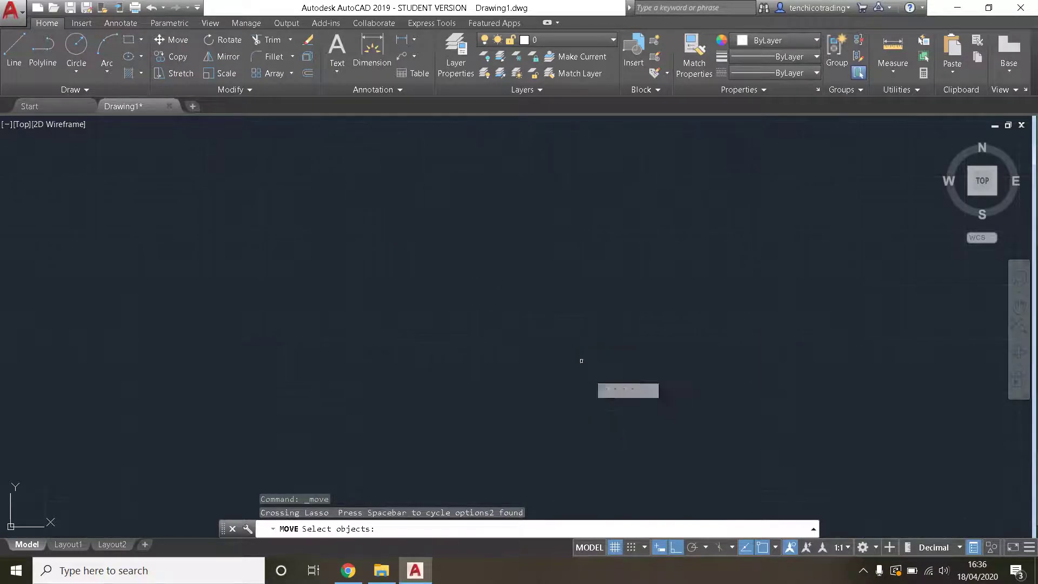
scroll(593, 419, "down", 2)
middle_click_drag(593, 419, 559, 255)
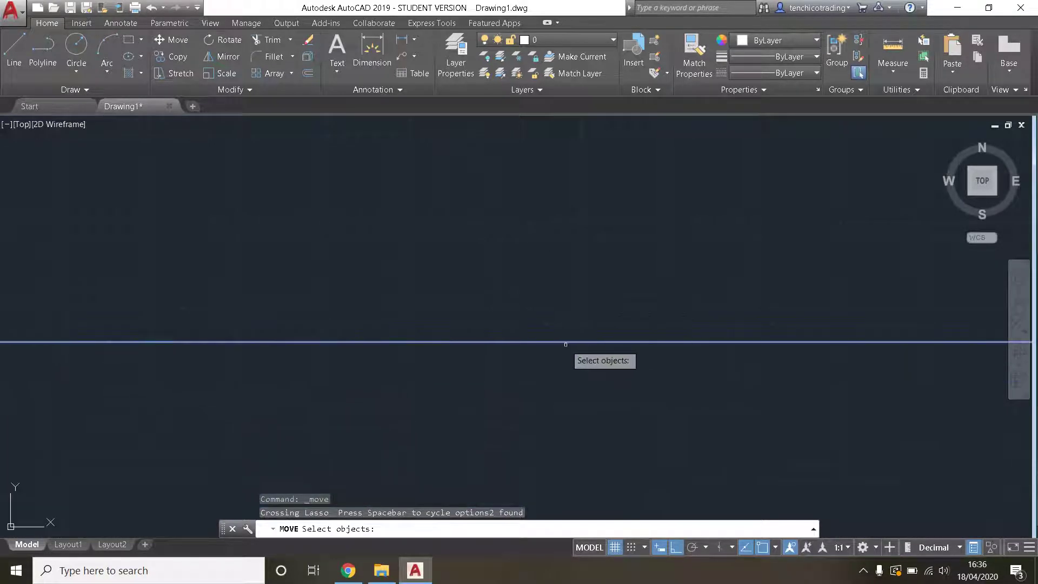
scroll(594, 351, "down", 10)
middle_click_drag(596, 354, 522, 243)
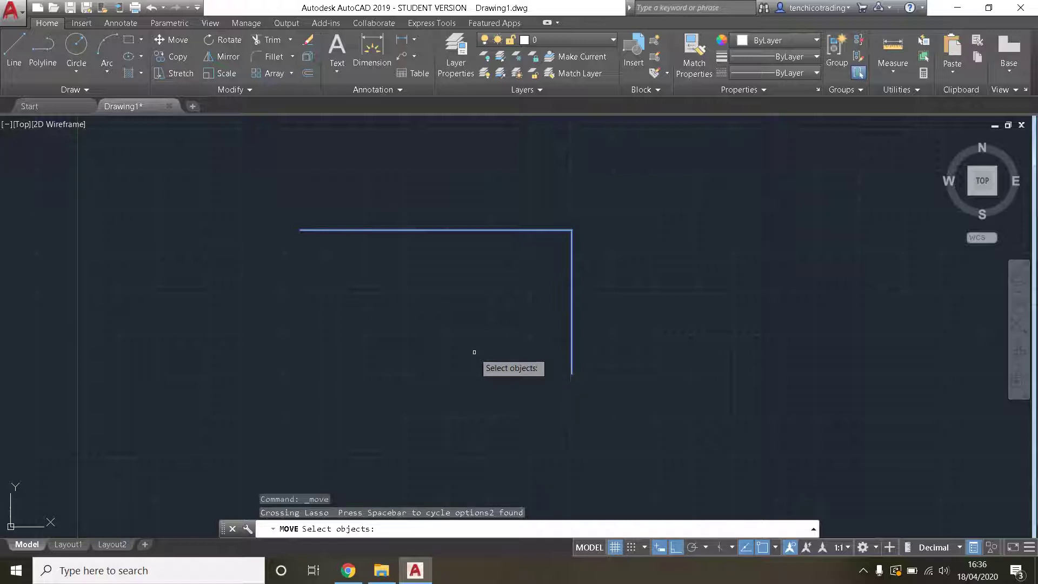
key("Return")
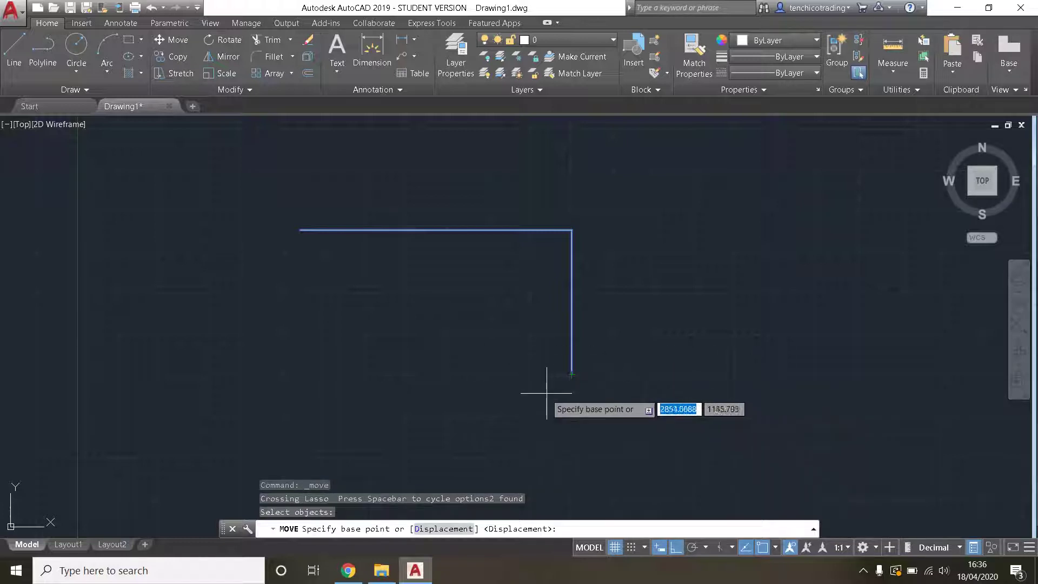
middle_click_drag(538, 395, 476, 397)
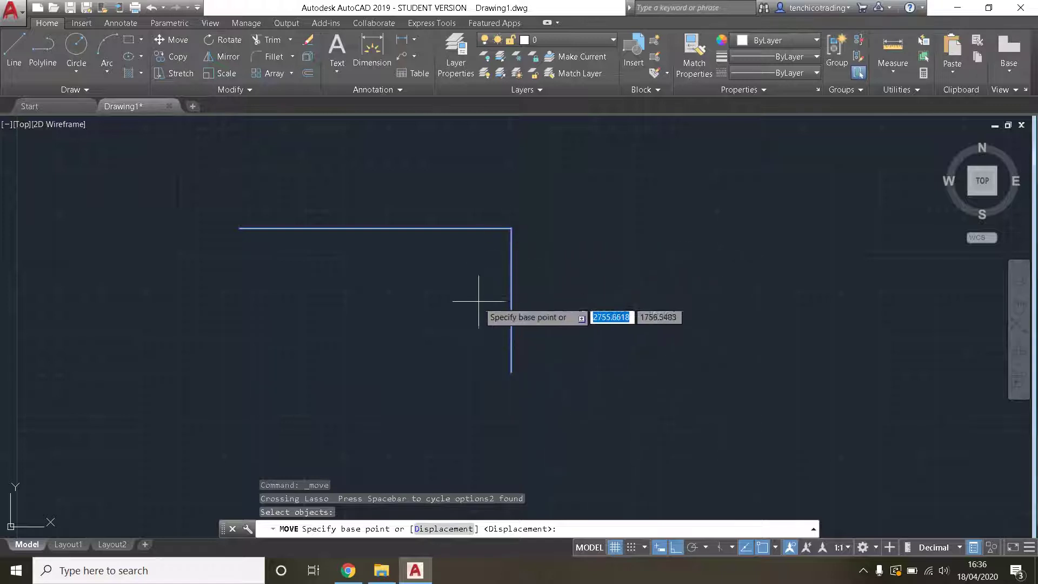
left_click(510, 372)
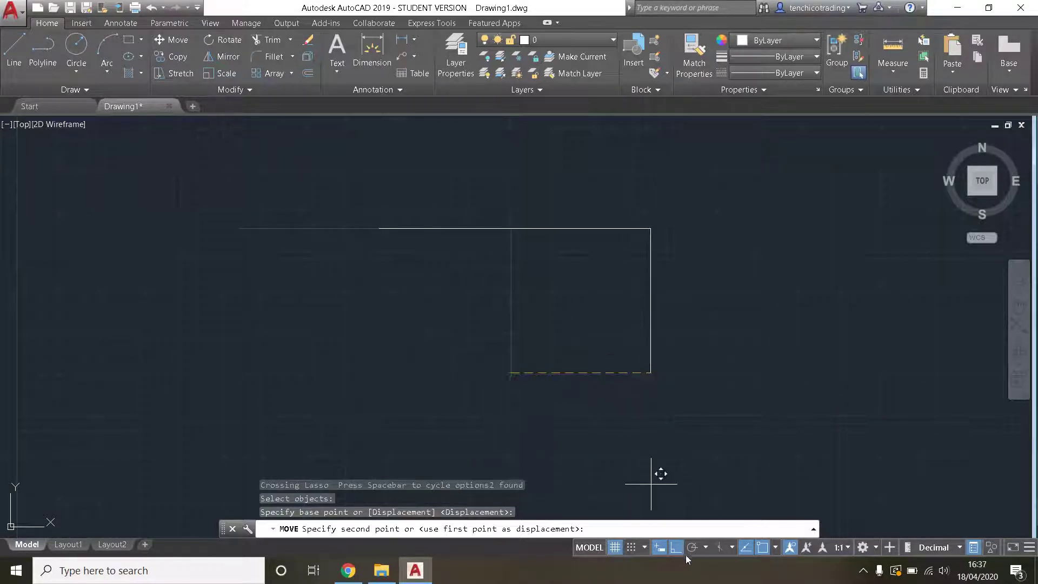
key("F8")
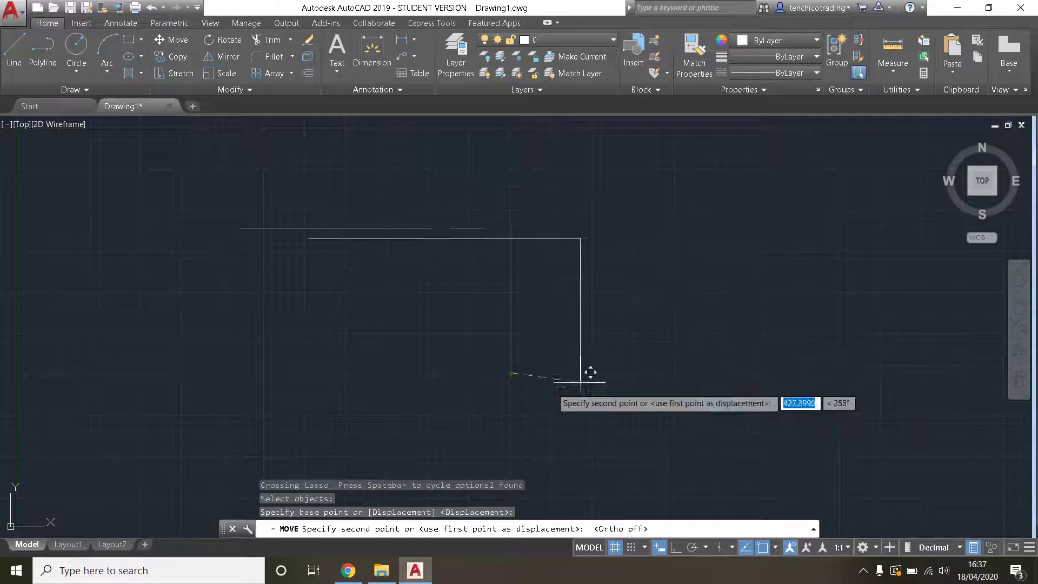
left_click(721, 289)
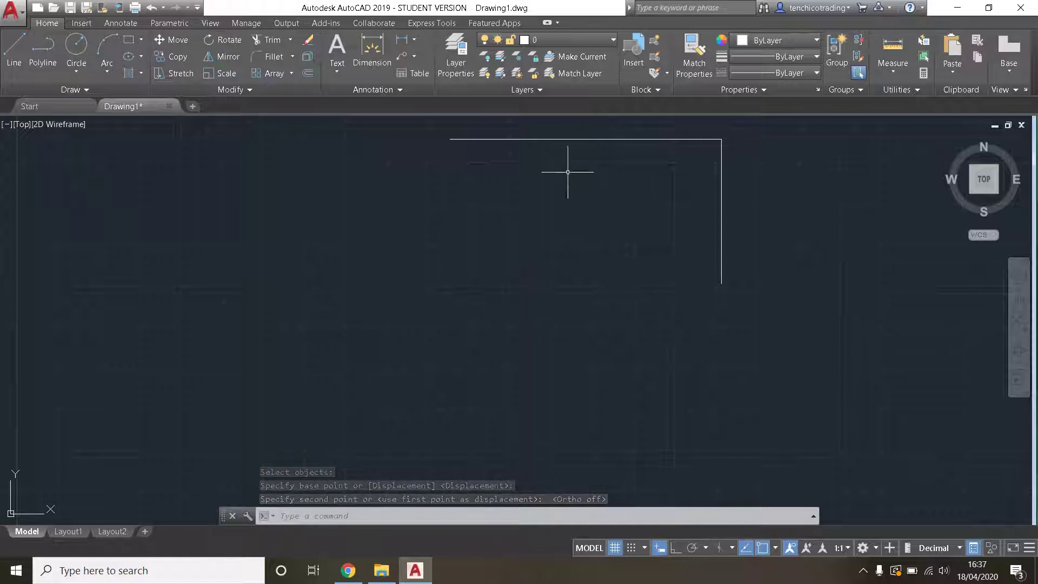
Draw a circle centred on the left endpoint of the horizontal line, crossing that line about a quarter of the way along
middle_click_drag(614, 229, 475, 288)
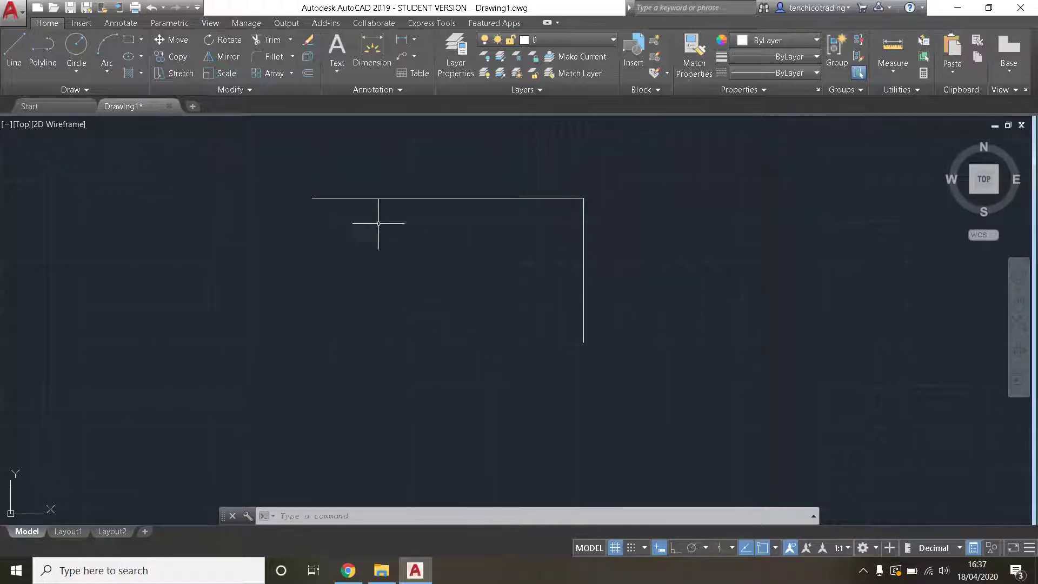
left_click(73, 45)
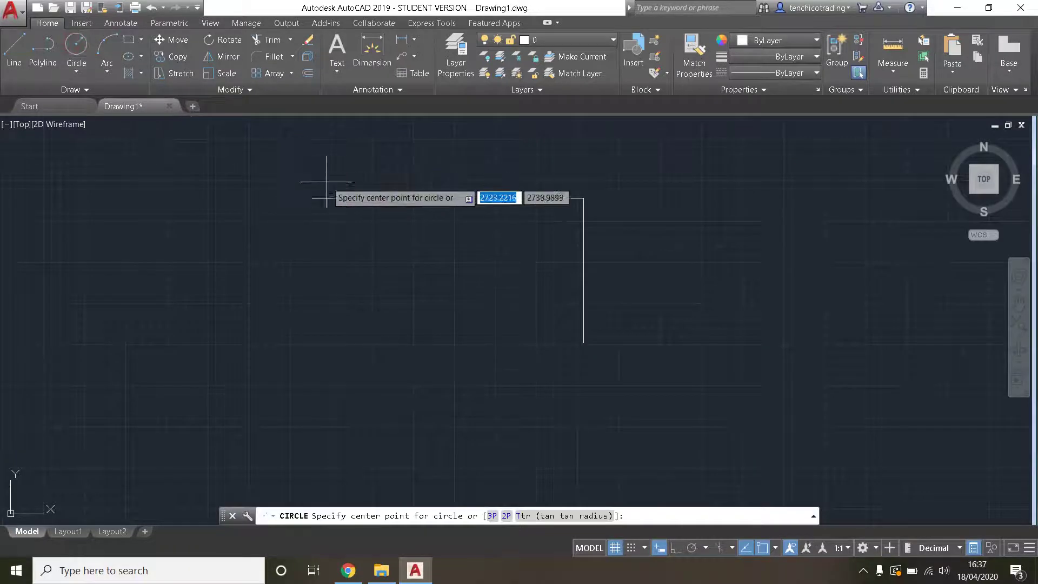
left_click(312, 198)
left_click(359, 246)
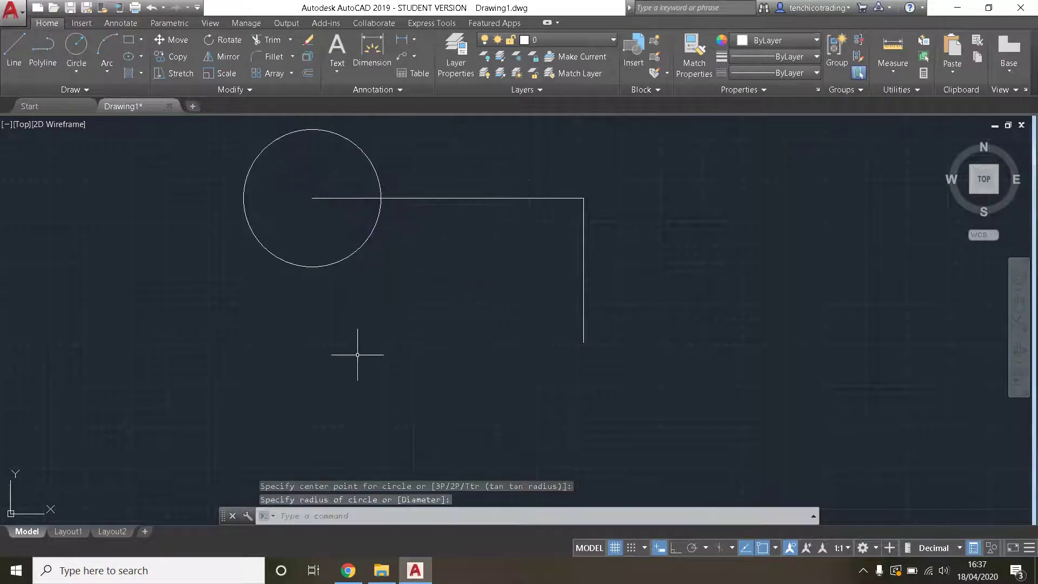
Copy the circle and both lines to a spot directly above the original, using the vertical line's lower endpoint as base point
scroll(514, 346, "down", 2)
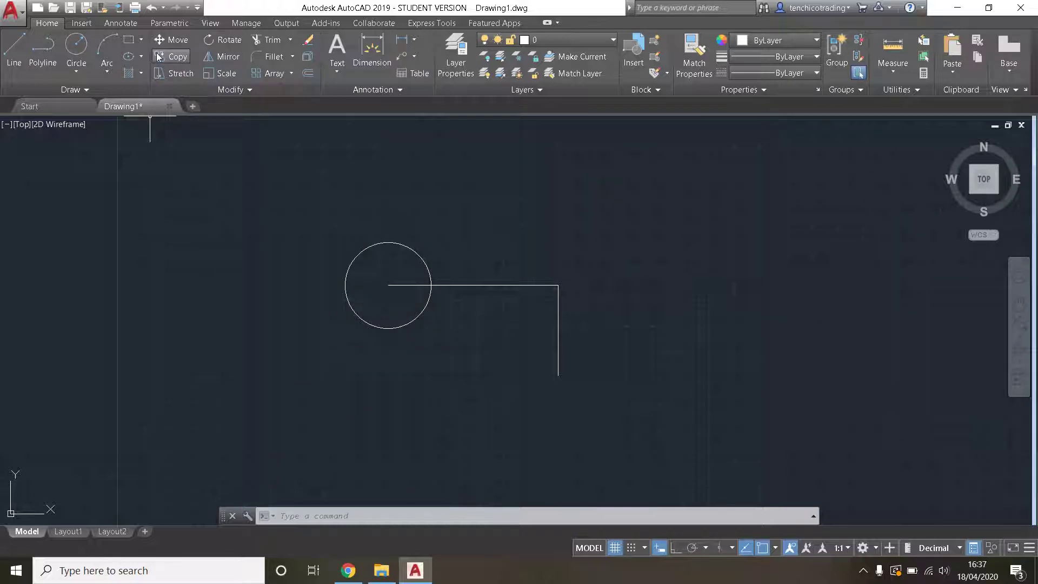
left_click(178, 57)
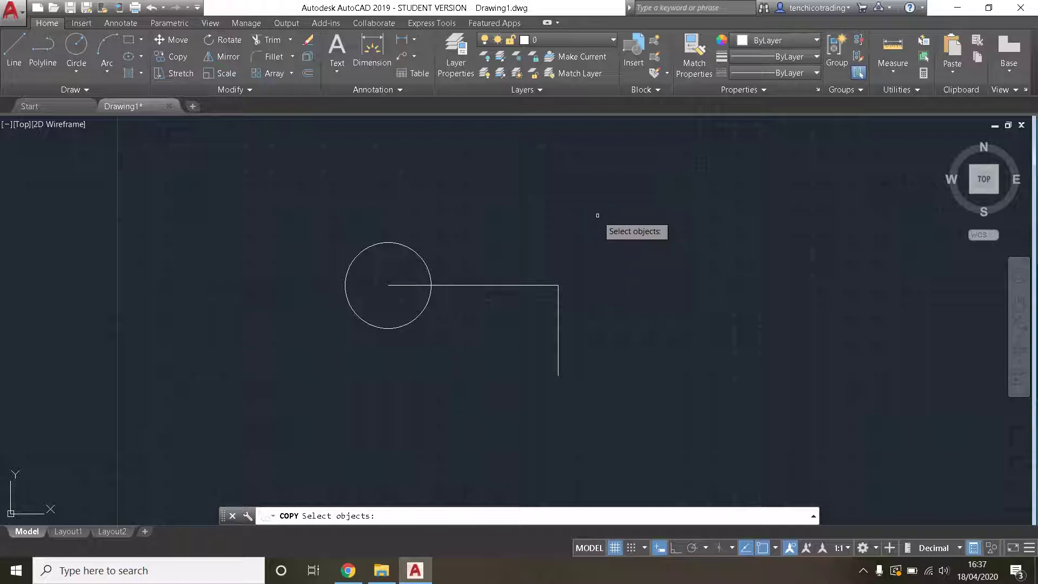
mouse_move(597, 215)
left_mouse_down()
mouse_move(232, 274)
mouse_move(714, 421)
mouse_move(711, 412)
left_mouse_up()
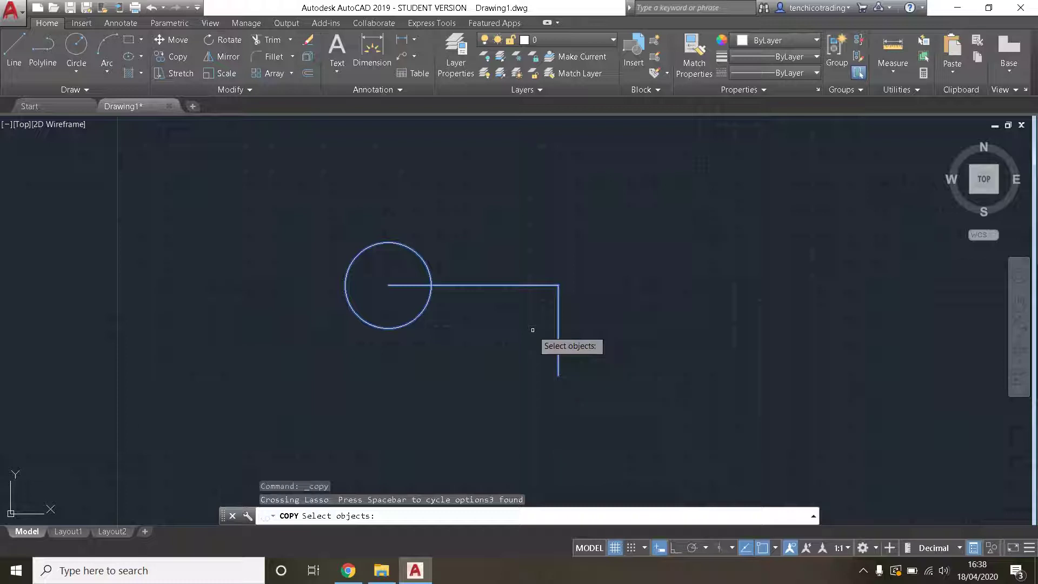
key("Return")
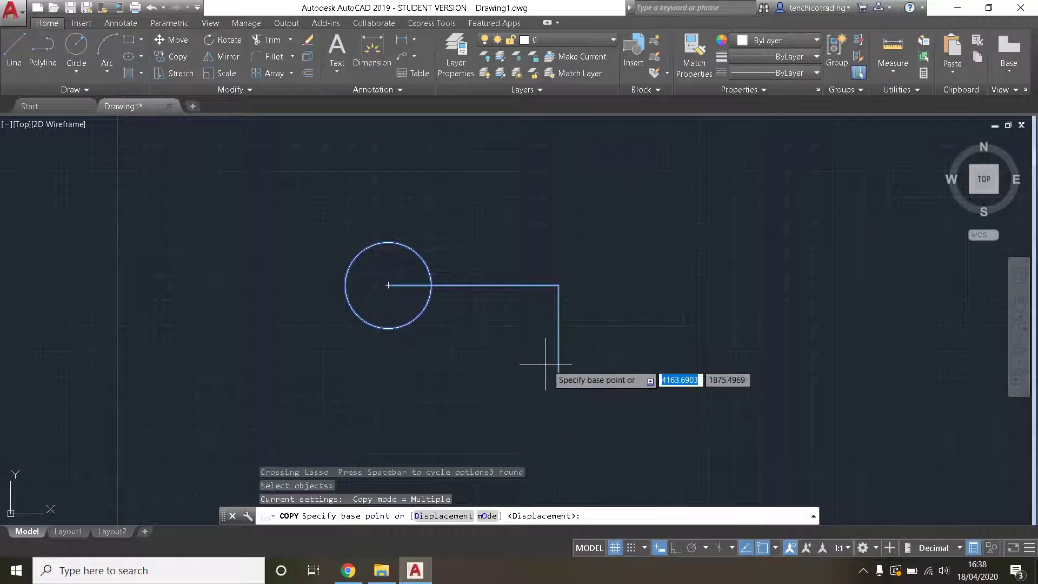
left_click(557, 375)
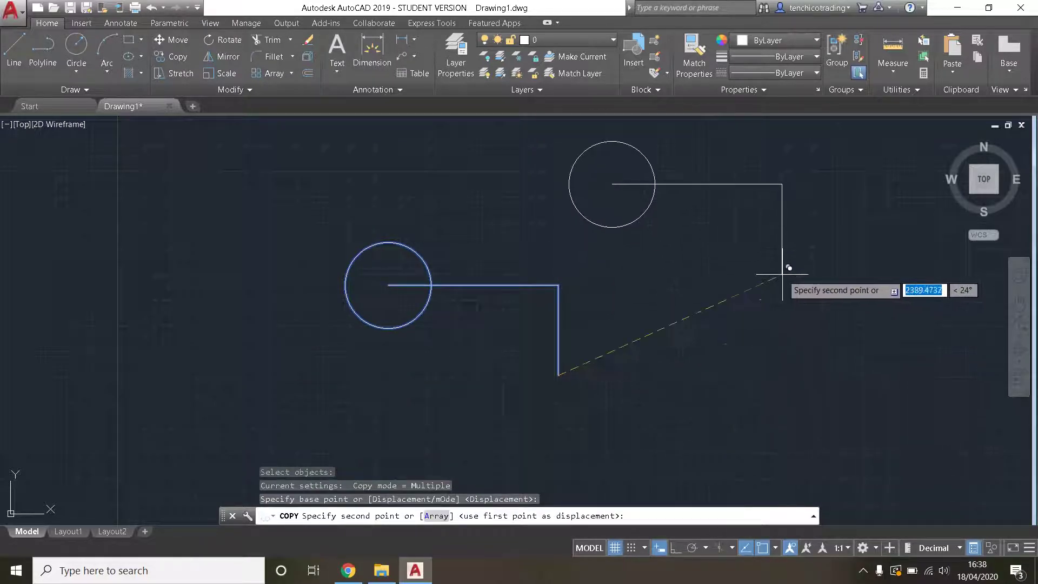
scroll(629, 317, "down", 2)
middle_click_drag(628, 317, 647, 380)
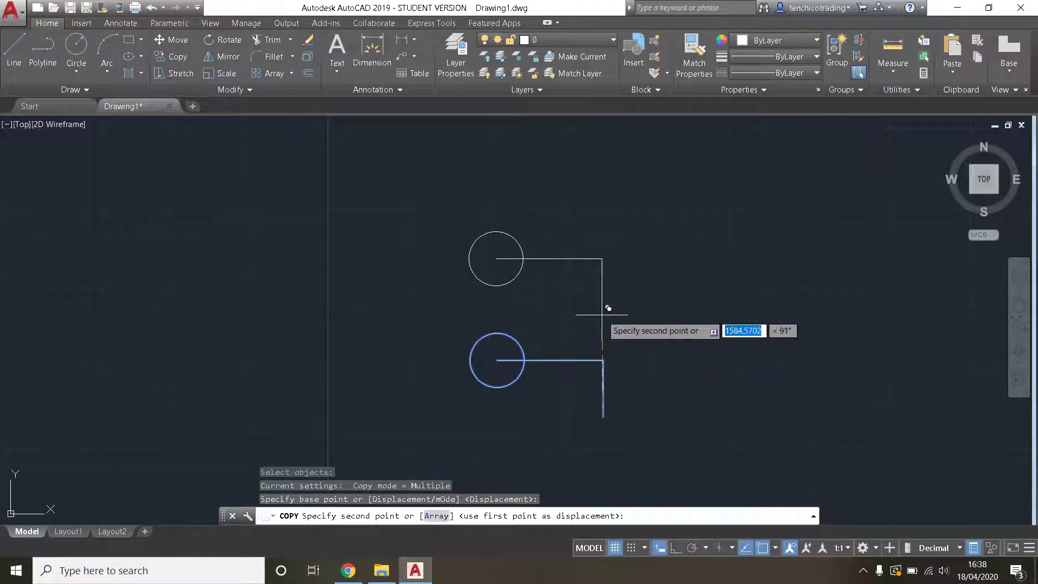
left_click(603, 313)
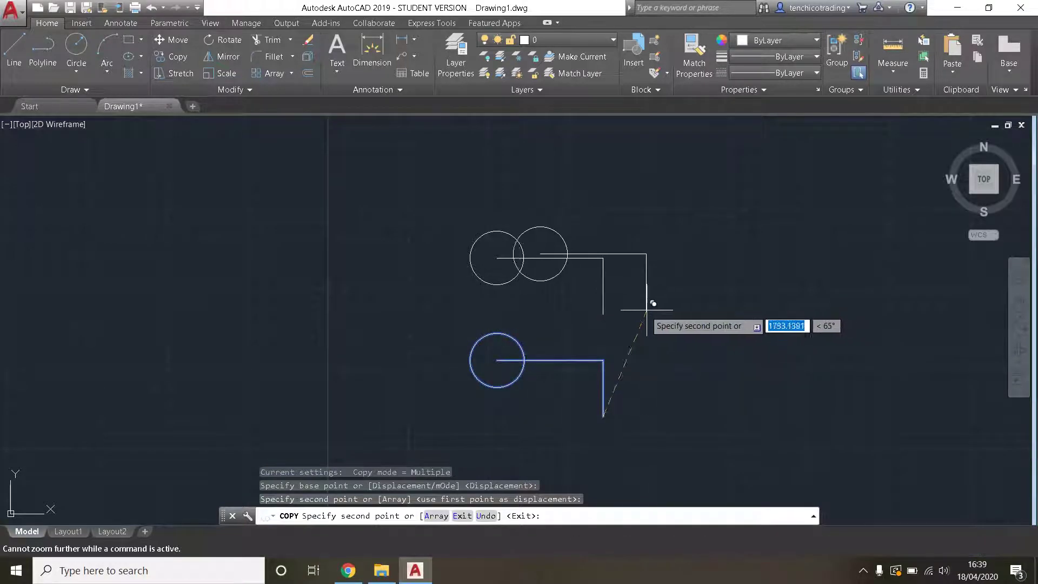
Place two more copies of the circle and lines in a second column to the right of the existing pair, one above the other
middle_click_drag(646, 305, 476, 288)
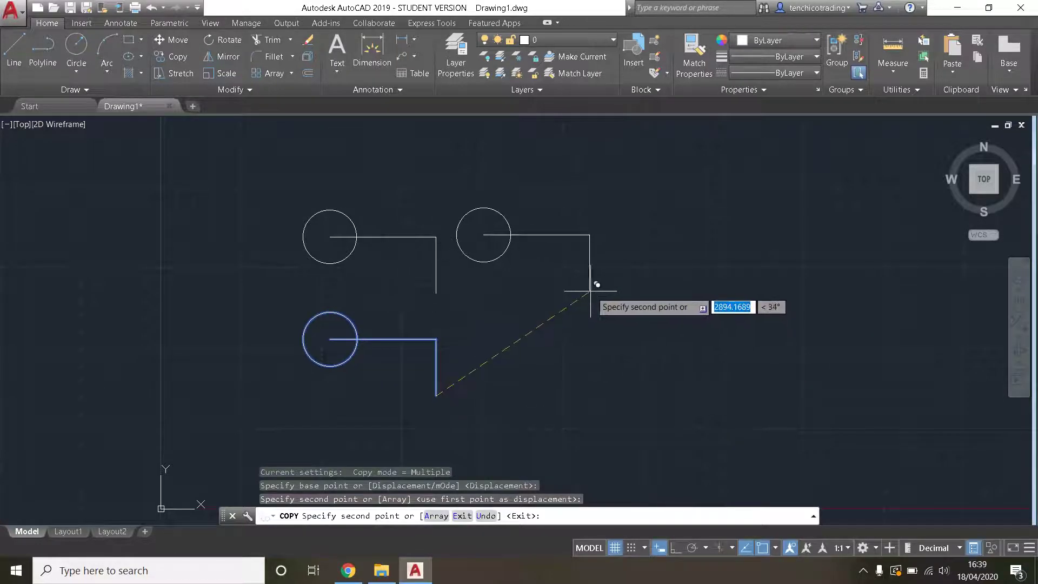
left_click(611, 284)
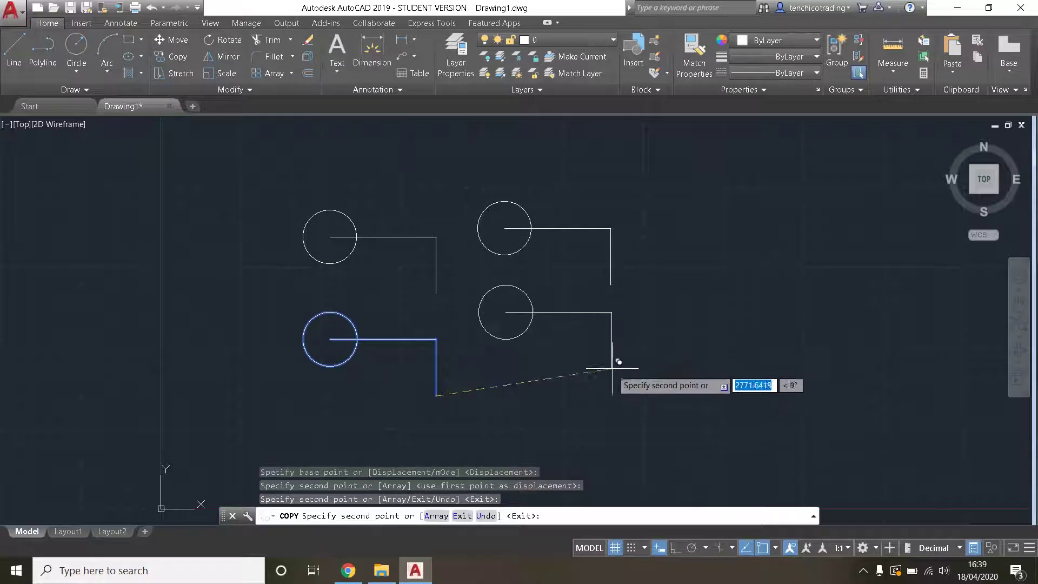
left_click(611, 391)
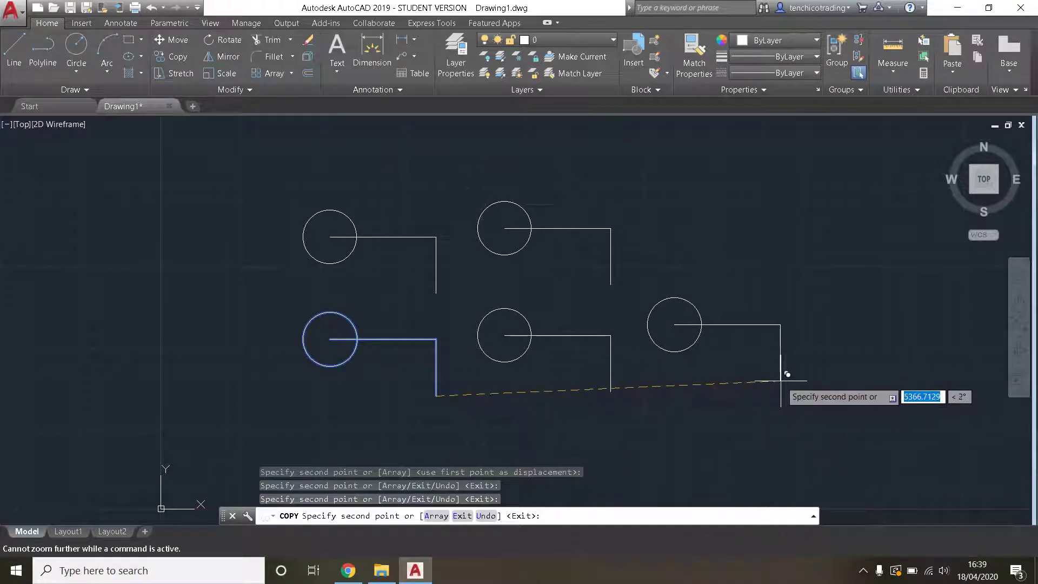
Place two further copies of the circle and lines as a third column, one lower and one upper, and end the Copy command
mouse_move(772, 379)
middle_mouse_down()
mouse_move(621, 366)
mouse_move(616, 311)
mouse_move(697, 343)
mouse_move(627, 410)
mouse_move(586, 394)
mouse_move(648, 327)
mouse_move(653, 373)
middle_mouse_up()
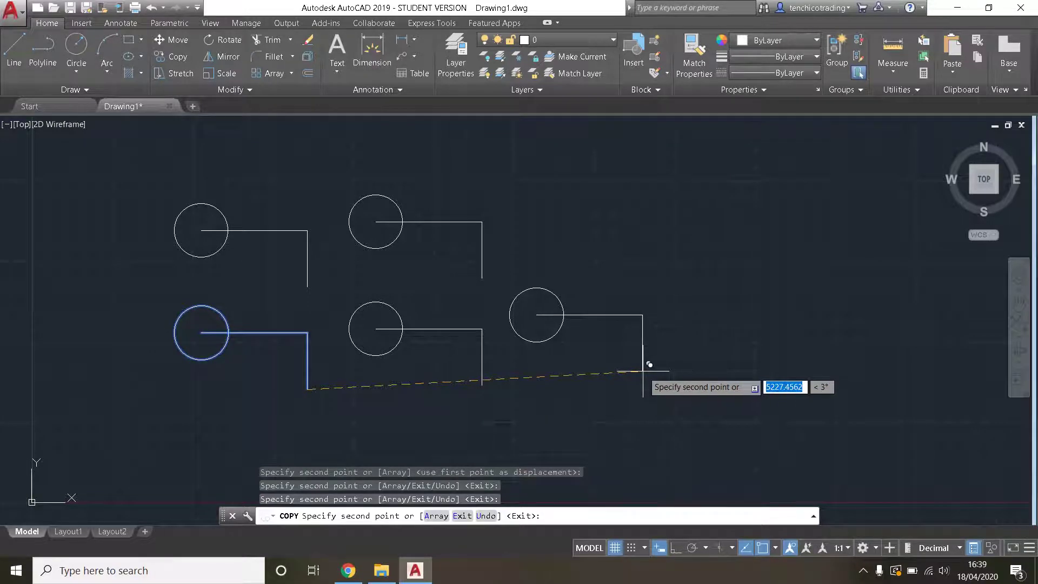
mouse_move(646, 364)
middle_mouse_down()
mouse_move(444, 400)
mouse_move(638, 373)
middle_mouse_up()
scroll(636, 367, "up", 3)
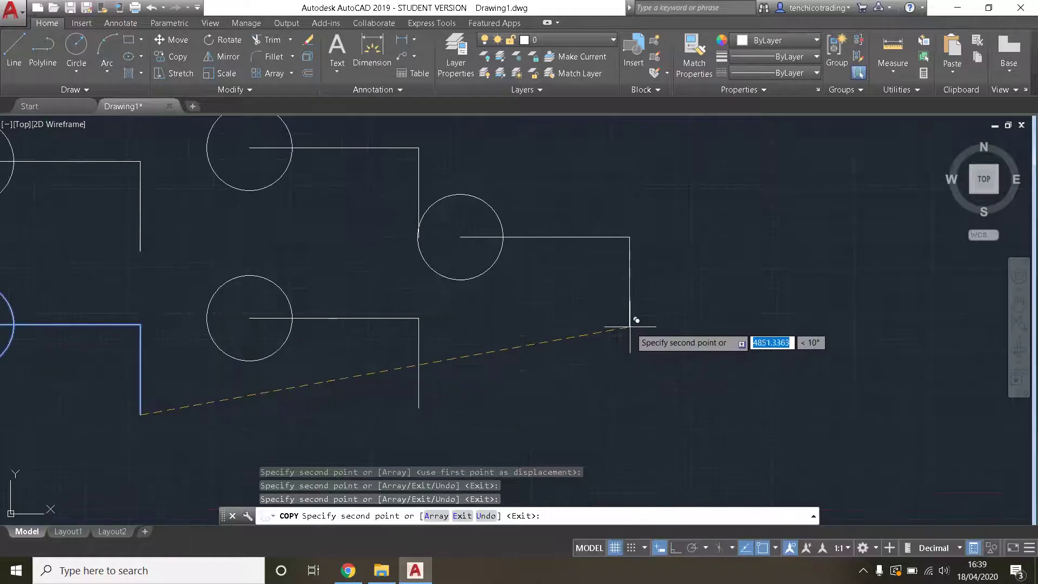
scroll(632, 346, "down", 3)
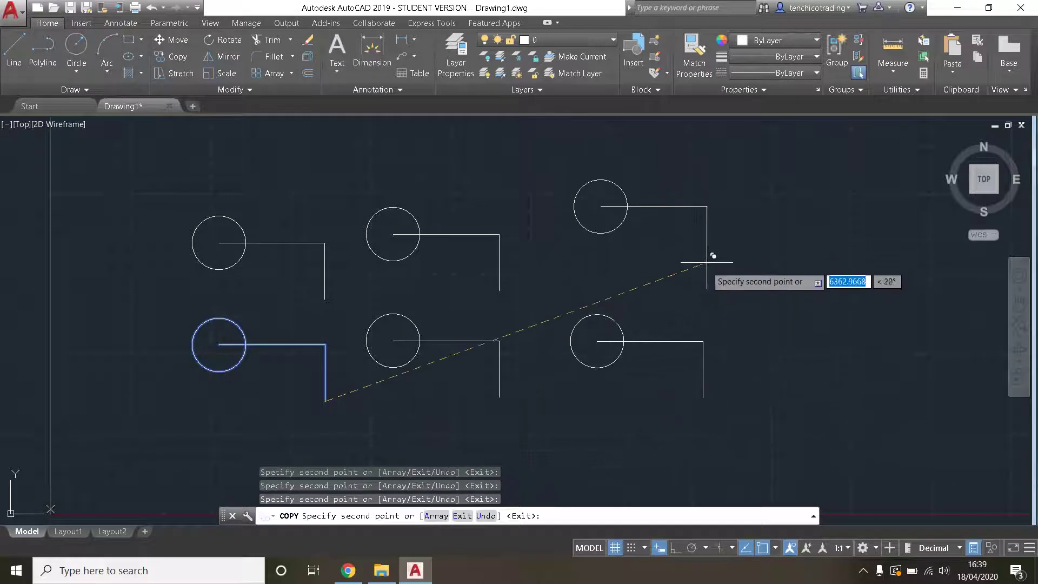
left_click(696, 286)
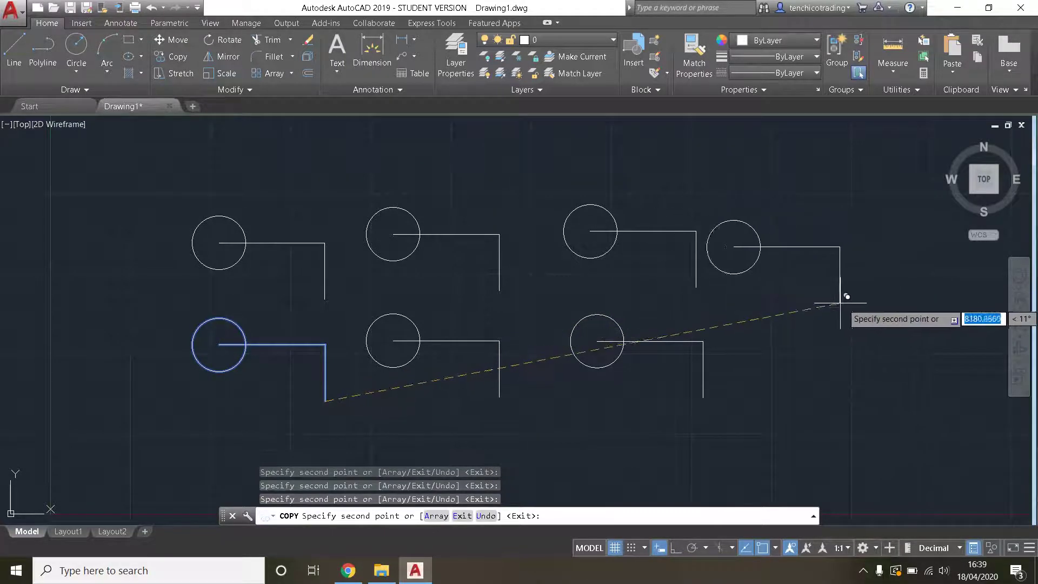
key("Escape")
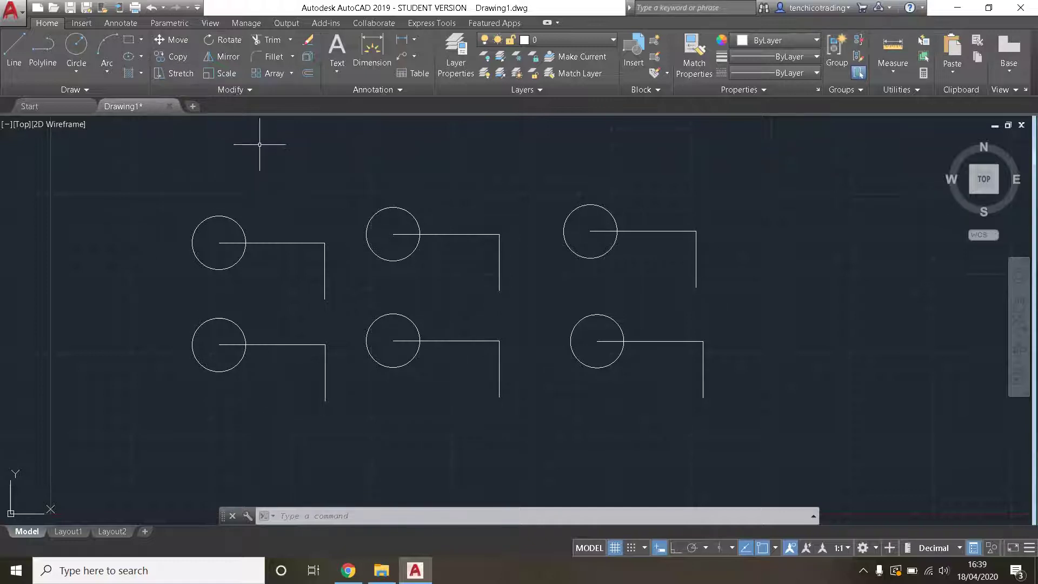
Examine the six circle-and-line shapes and the empty model space around them at different zoom levels
scroll(545, 270, "down", 8)
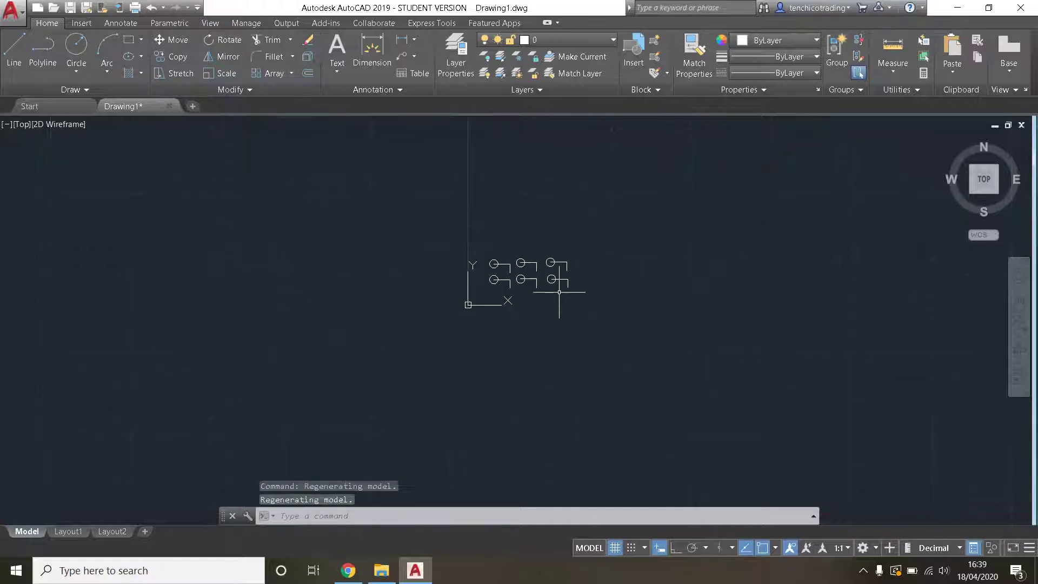
mouse_move(556, 292)
middle_mouse_down()
mouse_move(430, 306)
mouse_move(351, 220)
mouse_move(371, 309)
middle_mouse_up()
scroll(347, 224, "up", 2)
scroll(412, 297, "up", 4)
scroll(368, 227, "down", 2)
scroll(371, 281, "down", 4)
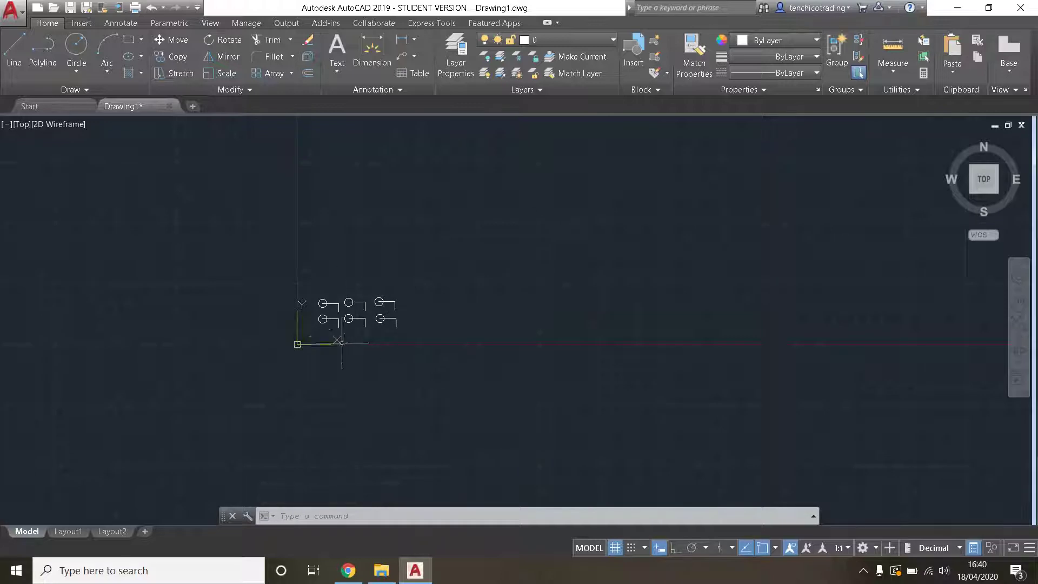
scroll(400, 356, "up", 3)
scroll(340, 204, "up", 5)
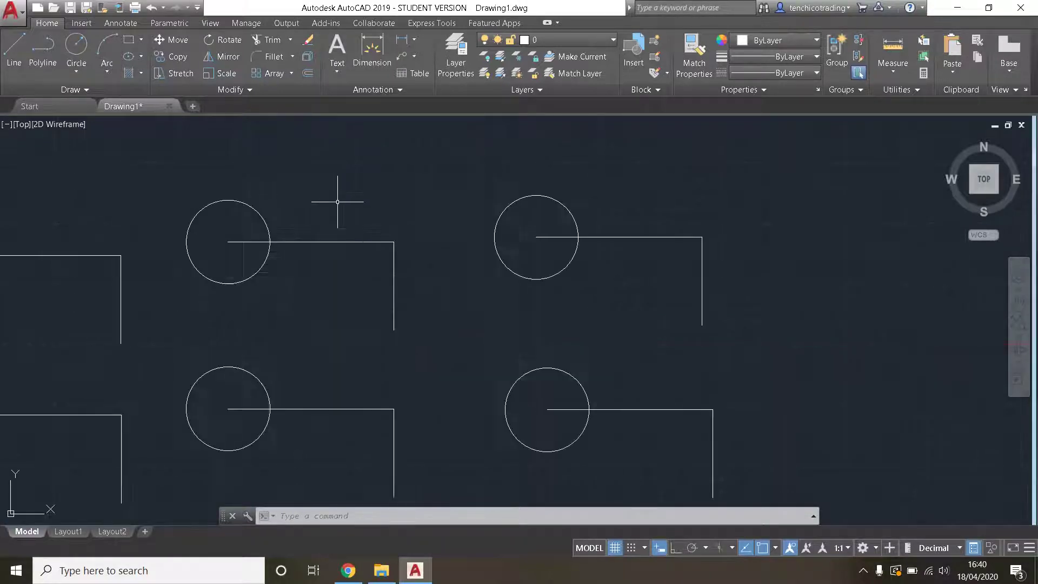
scroll(370, 317, "down", 10)
scroll(362, 246, "up", 8)
scroll(362, 246, "down", 8)
mouse_move(362, 246)
middle_mouse_down()
mouse_move(382, 352)
mouse_move(514, 236)
mouse_move(336, 160)
mouse_move(204, 273)
mouse_move(159, 211)
middle_mouse_up()
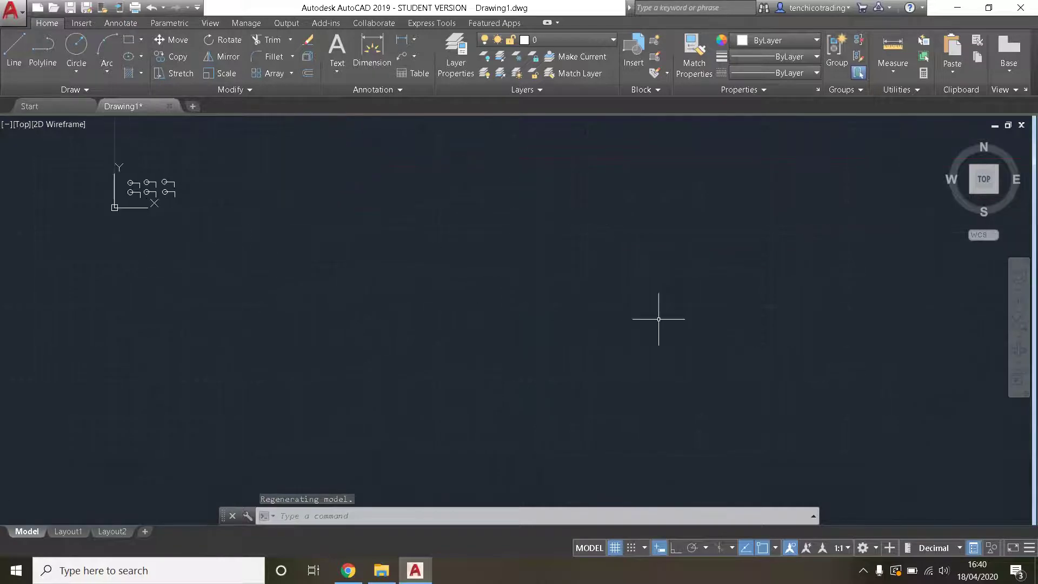
scroll(712, 337, "down", 5)
middle_click_drag(711, 337, 470, 281)
scroll(754, 312, "up", 5)
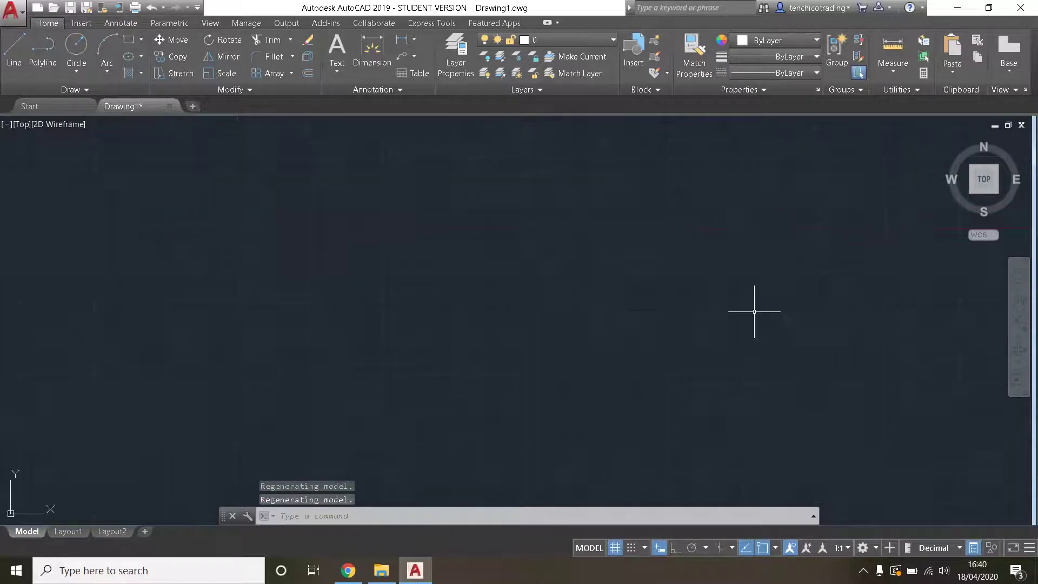
scroll(596, 223, "down", 5)
mouse_move(672, 265)
middle_mouse_down()
mouse_move(596, 222)
mouse_move(585, 284)
middle_mouse_up()
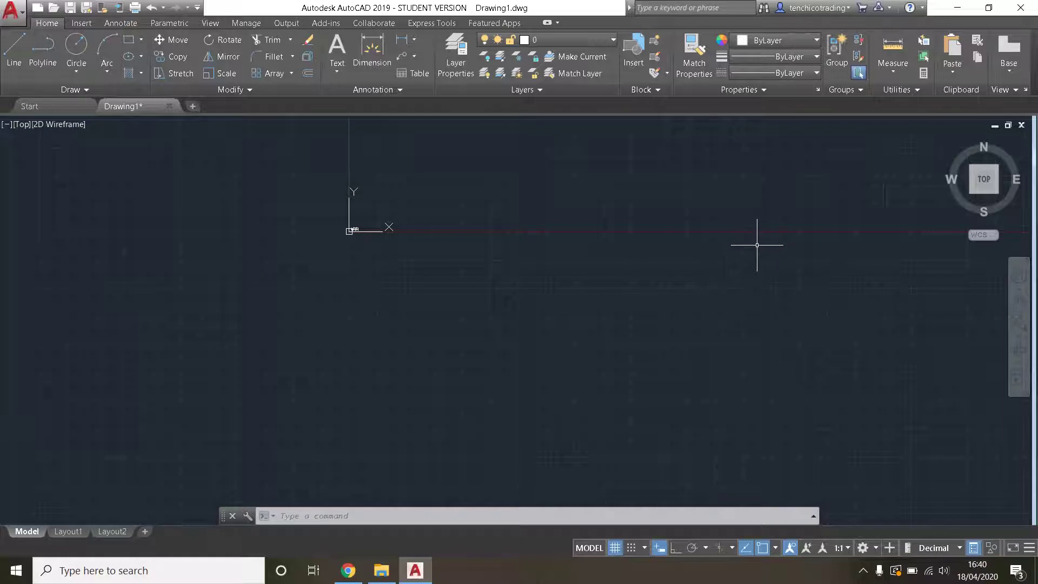
scroll(761, 247, "up", 3)
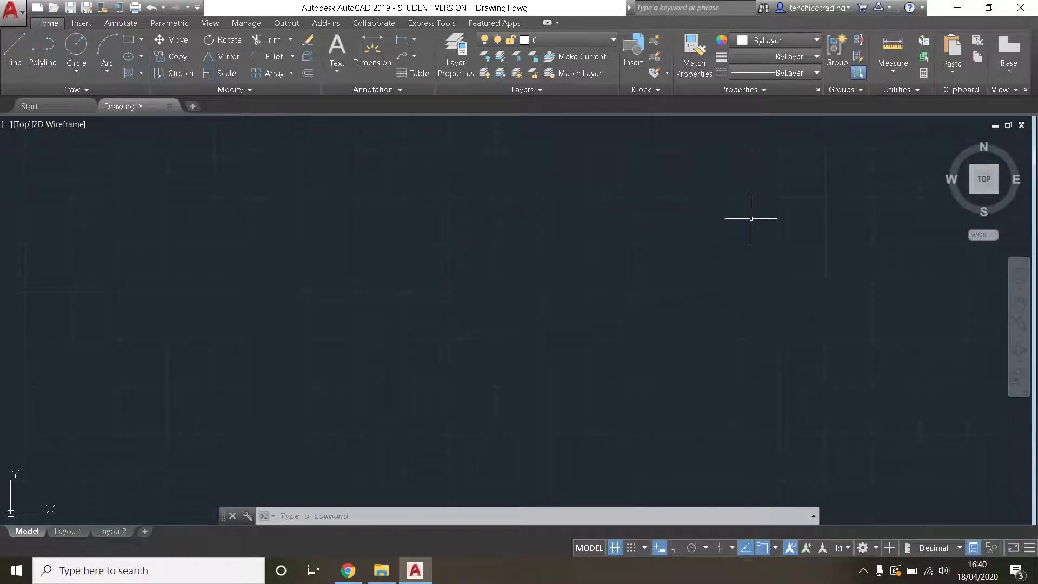
scroll(760, 233, "down", 3)
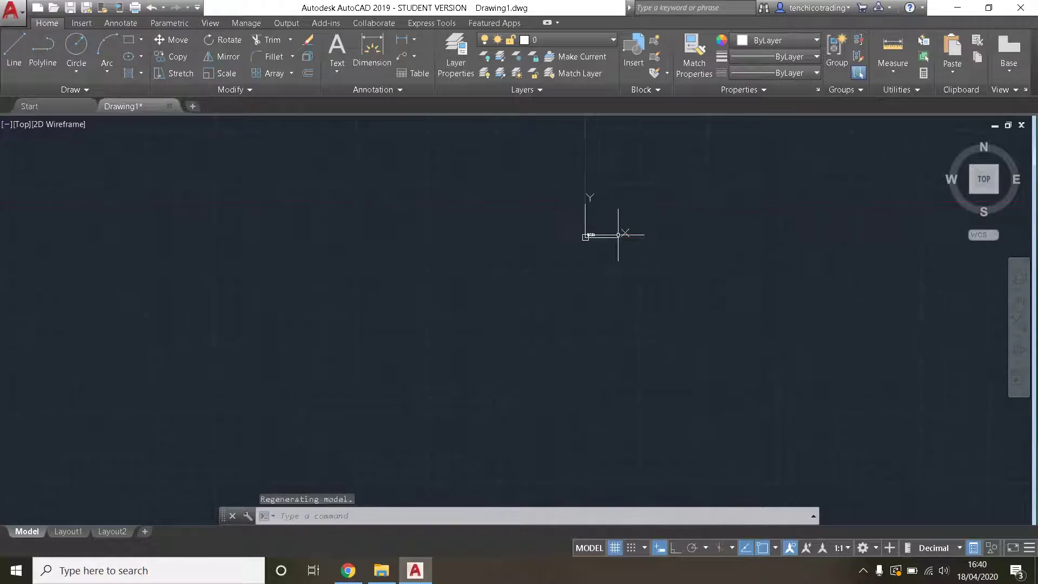
scroll(527, 233, "up", 1)
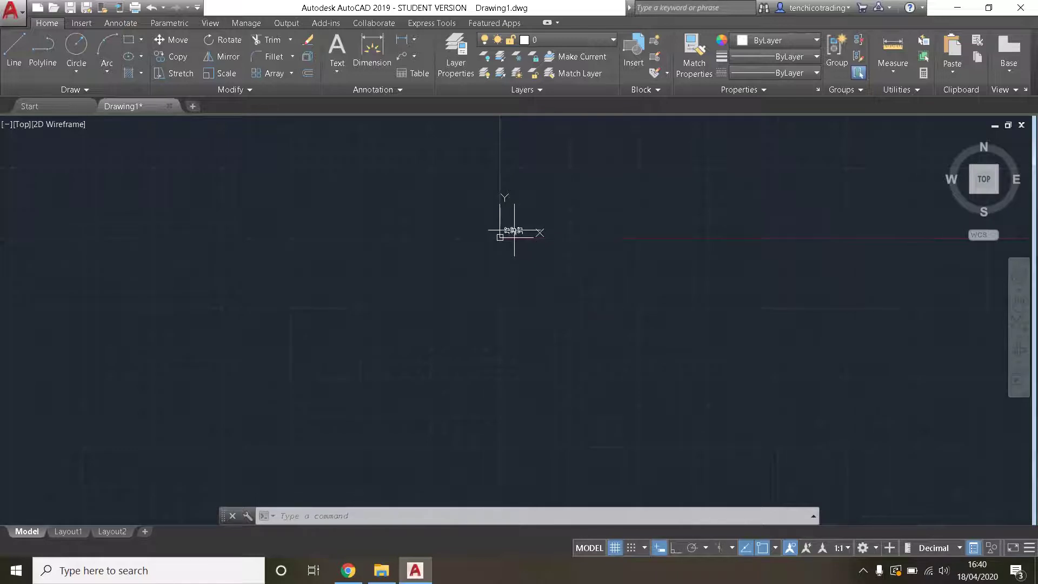
scroll(513, 230, "up", 8)
scroll(513, 230, "down", 4)
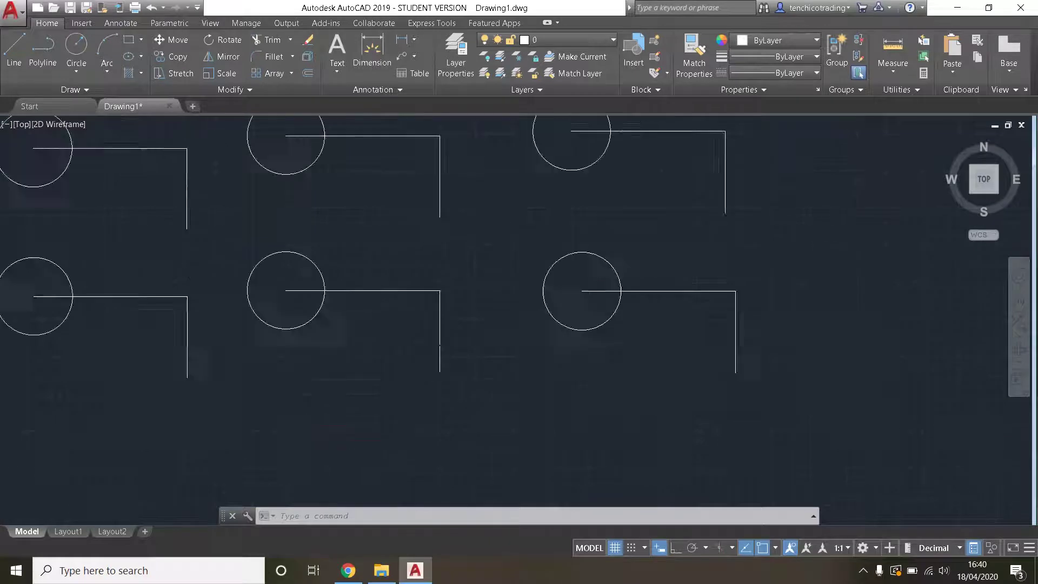
middle_click_drag(508, 241, 563, 302)
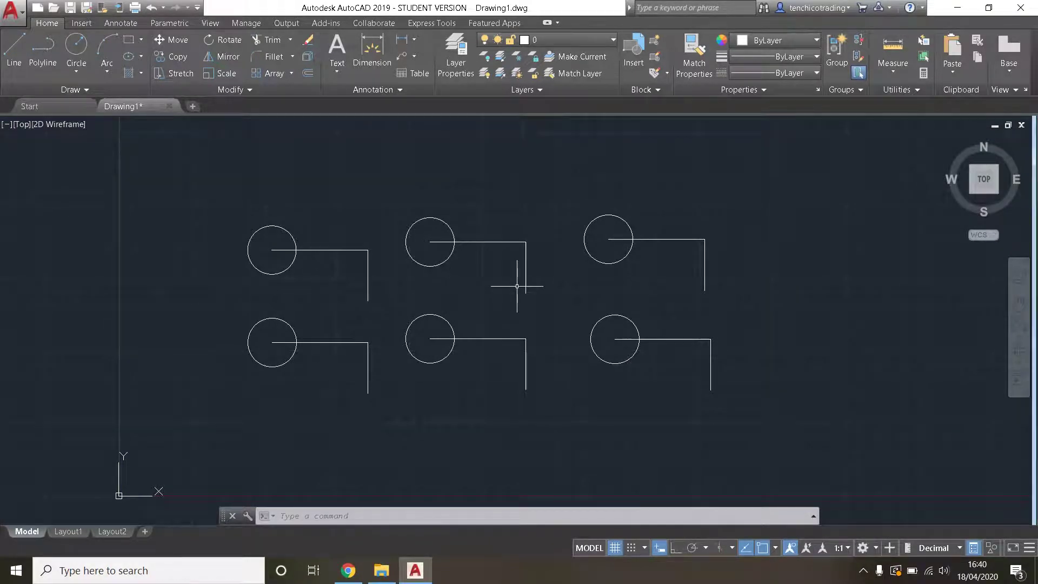
left_click(210, 41)
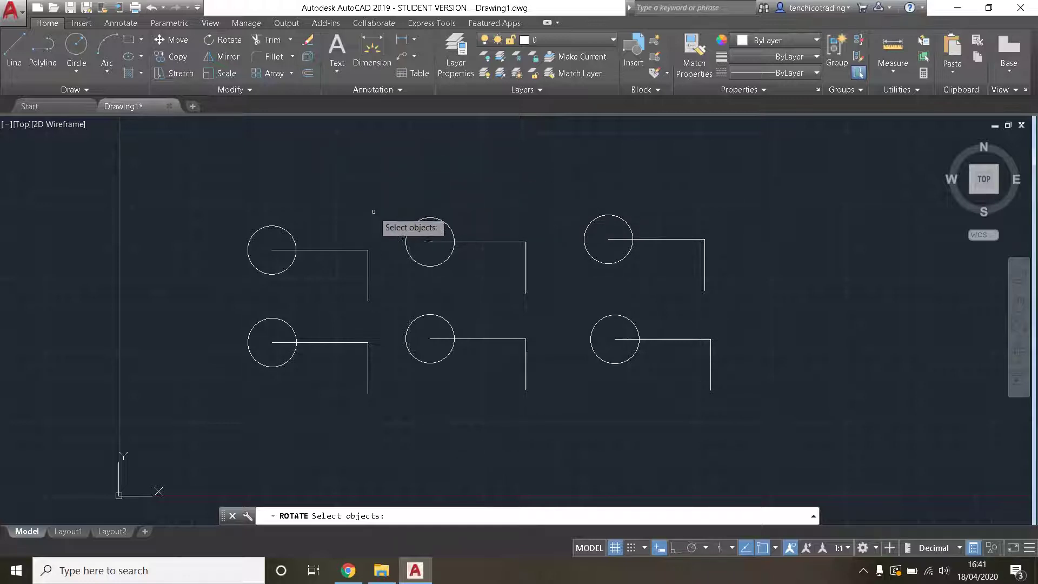
left_click(349, 165)
mouse_move(343, 173)
left_mouse_down()
mouse_move(465, 162)
mouse_move(590, 290)
mouse_move(352, 329)
mouse_move(345, 270)
left_mouse_up()
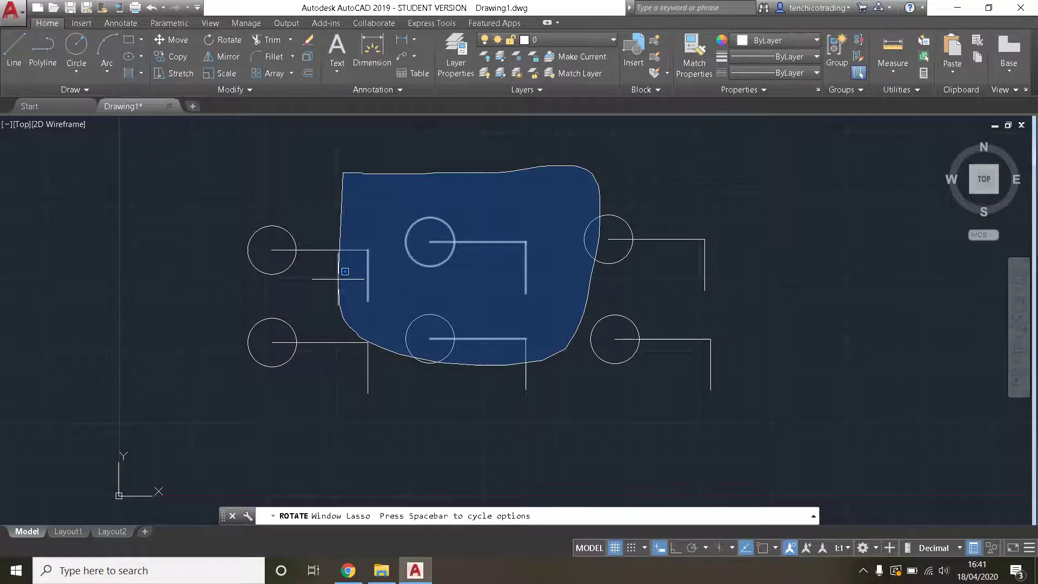
left_click_drag(345, 271, 345, 273)
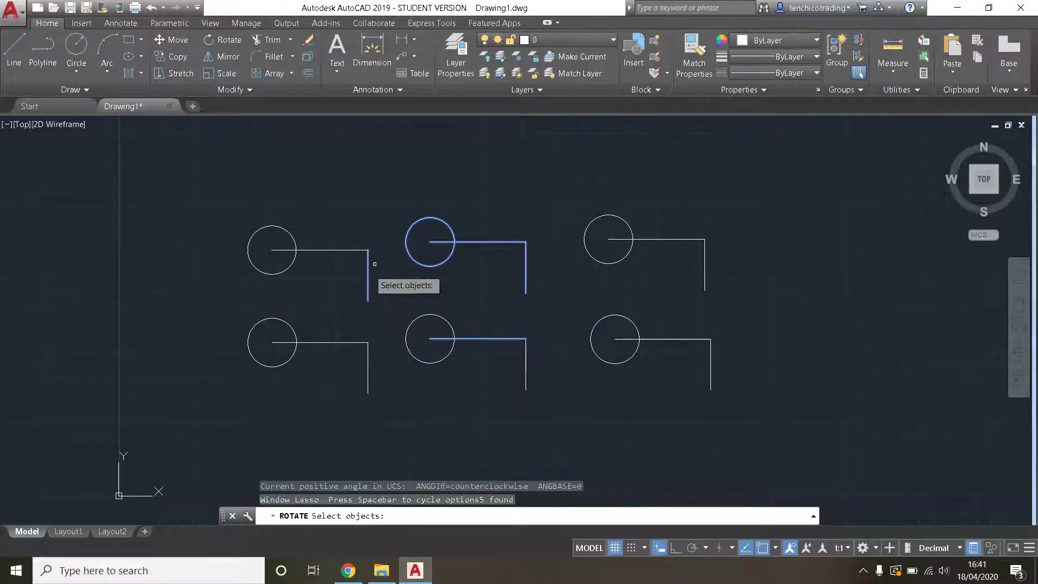
scroll(398, 293, "up", 2)
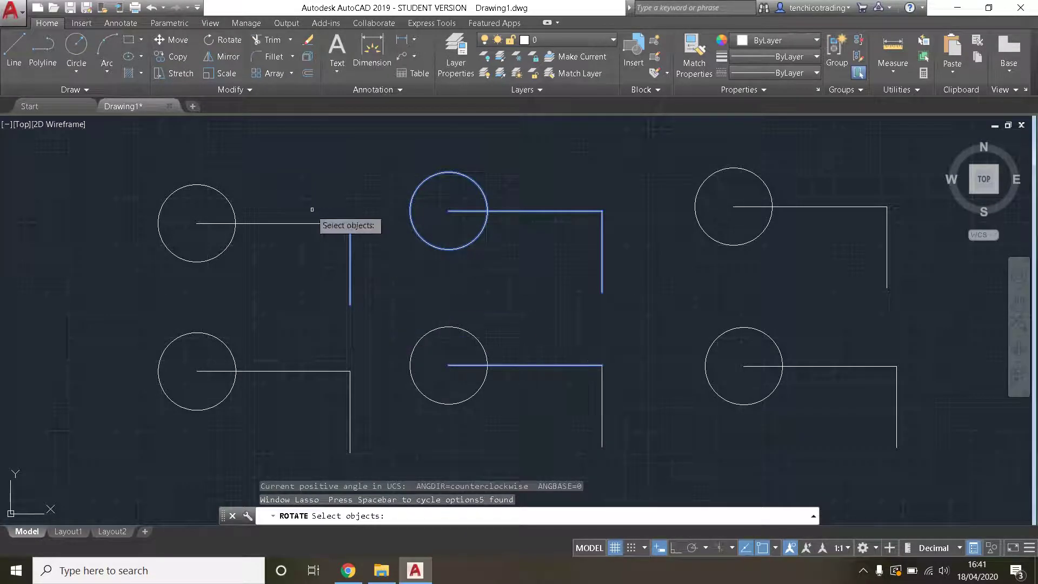
key("Escape")
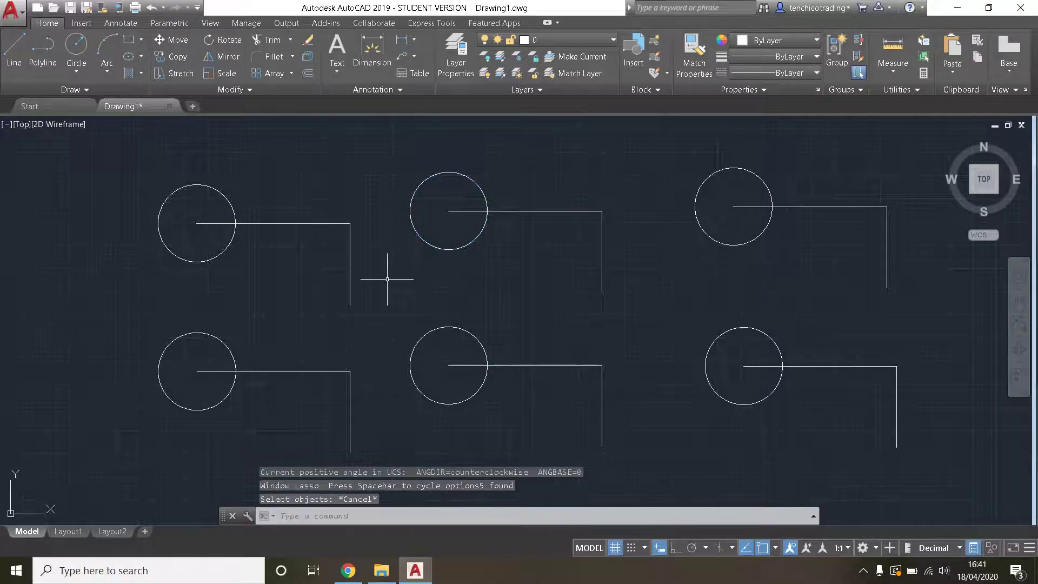
Rotate the upper middle circle and its two lines 90° counterclockwise about the circle's centre, with Ortho on
scroll(450, 257, "down", 2)
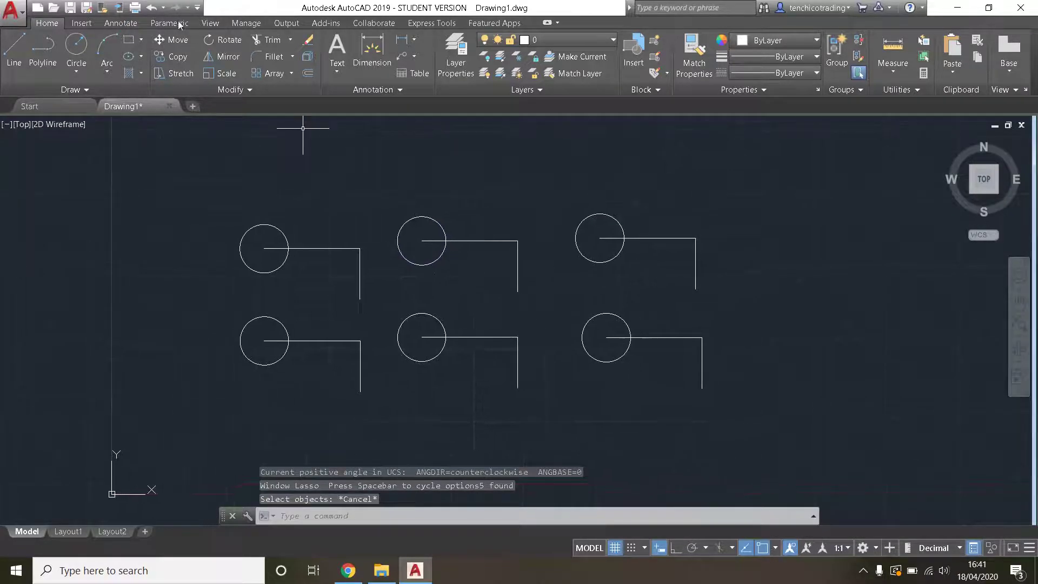
left_click(228, 41)
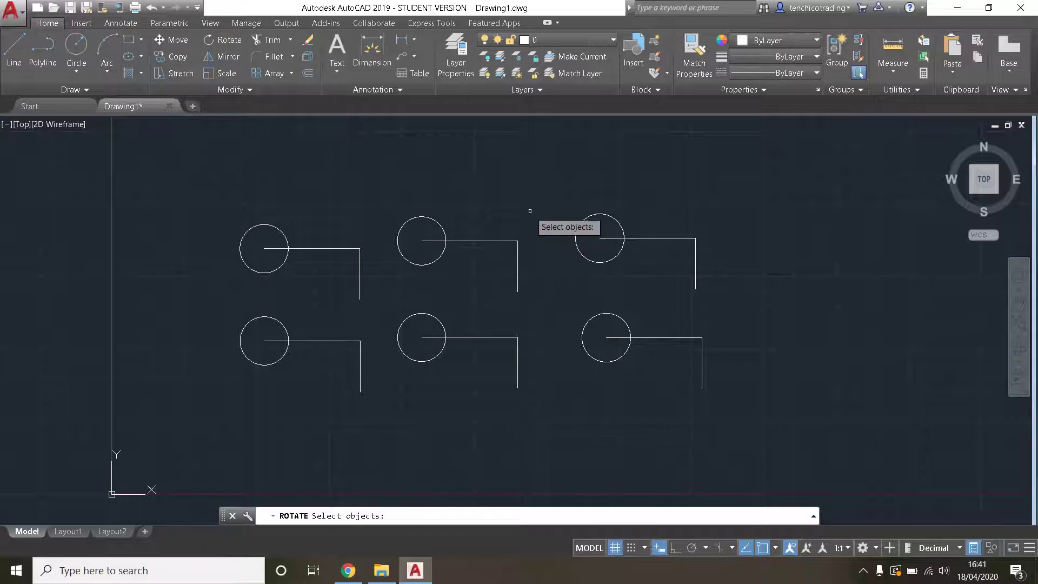
scroll(538, 221, "up", 4)
middle_click_drag(508, 213, 433, 261)
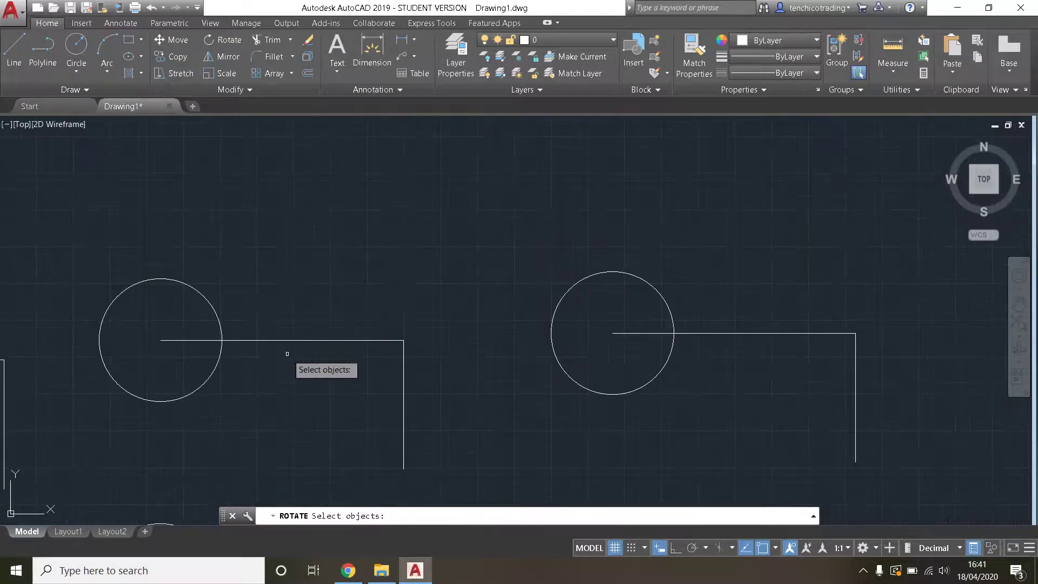
middle_click_drag(278, 347, 401, 280)
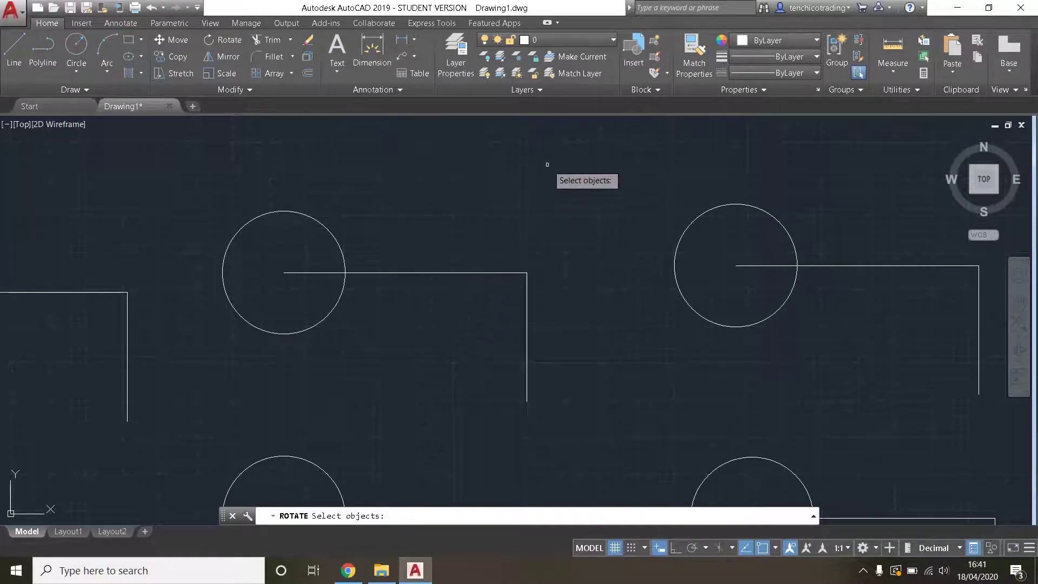
mouse_move(601, 156)
left_mouse_down()
mouse_move(419, 156)
mouse_move(204, 268)
mouse_move(584, 431)
left_mouse_up()
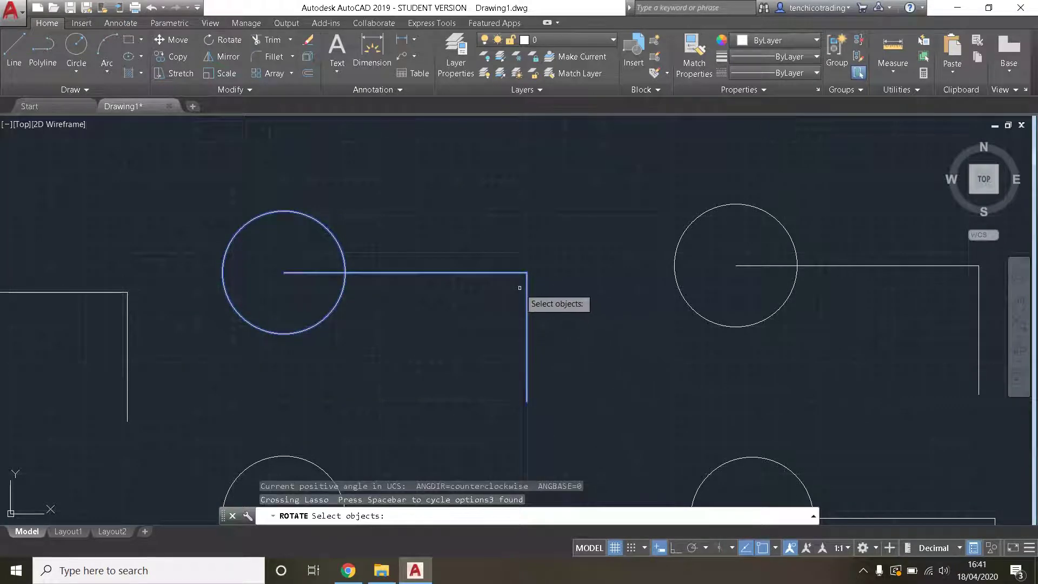
scroll(413, 339, "down", 2)
scroll(413, 338, "down", 2)
scroll(363, 308, "up", 2)
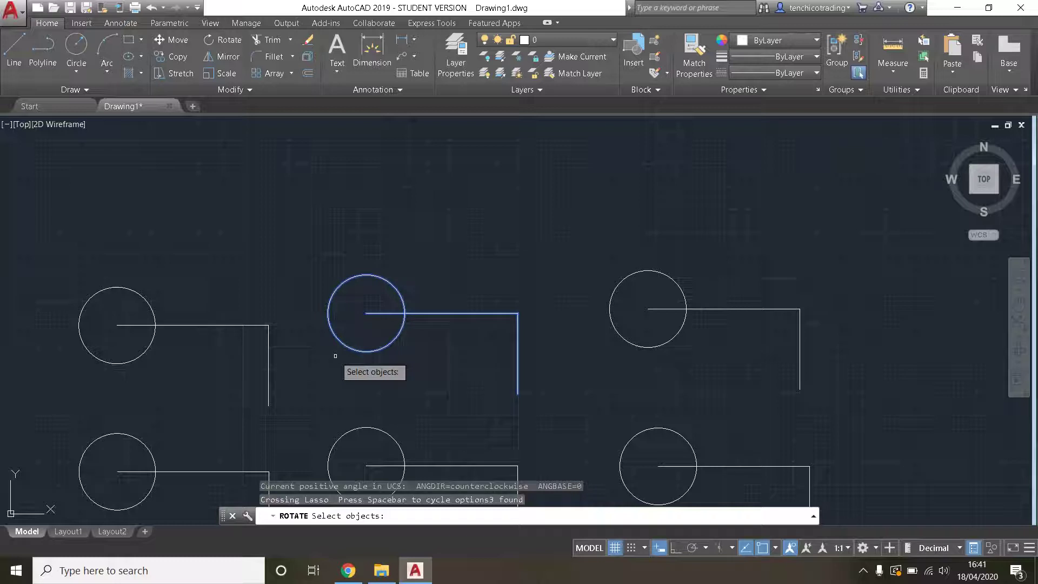
key("Return")
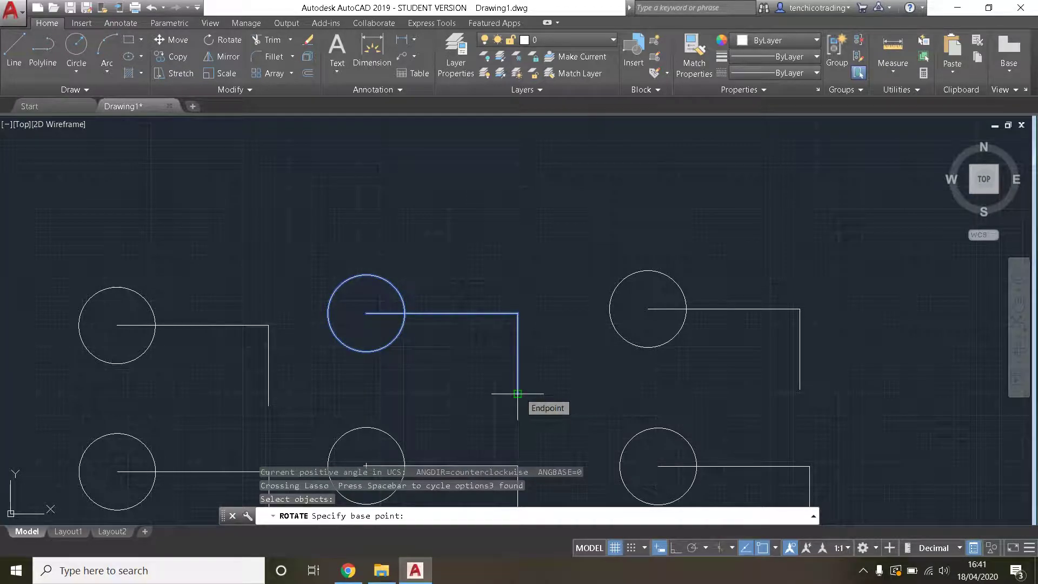
left_click(366, 313)
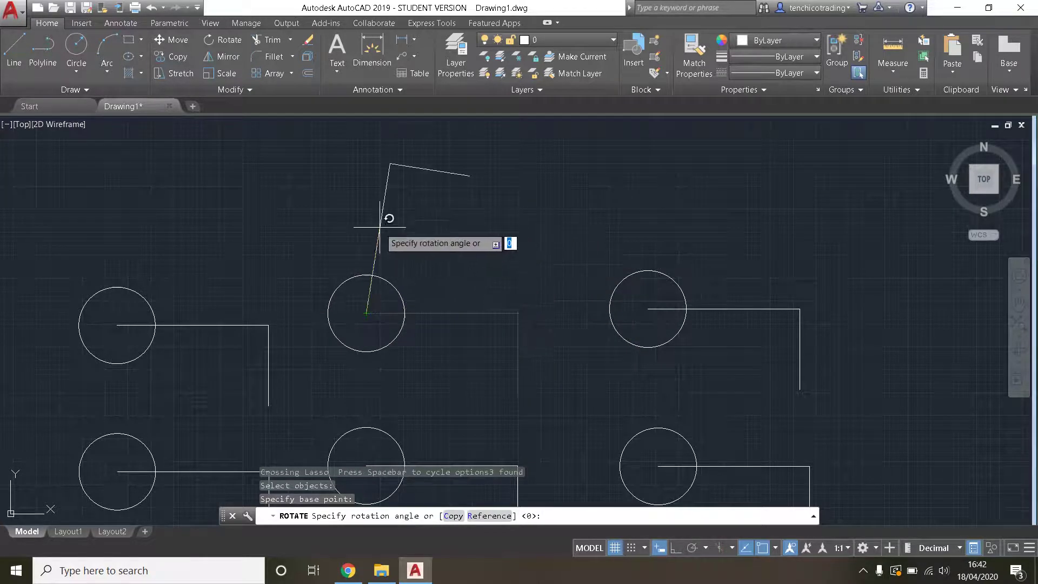
left_click(675, 548)
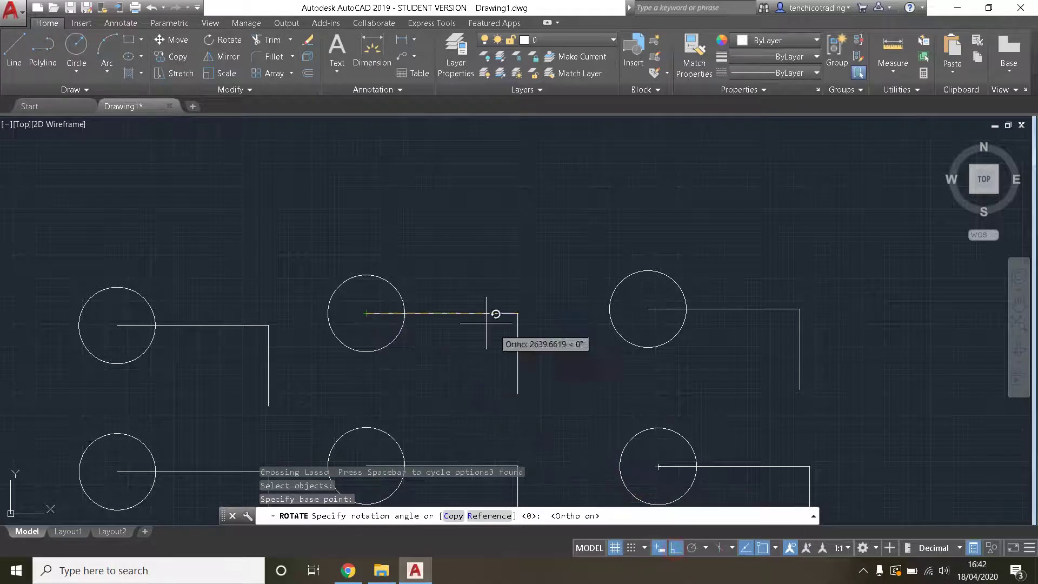
left_click(348, 198)
scroll(431, 387, "down", 5)
middle_click_drag(426, 387, 389, 297)
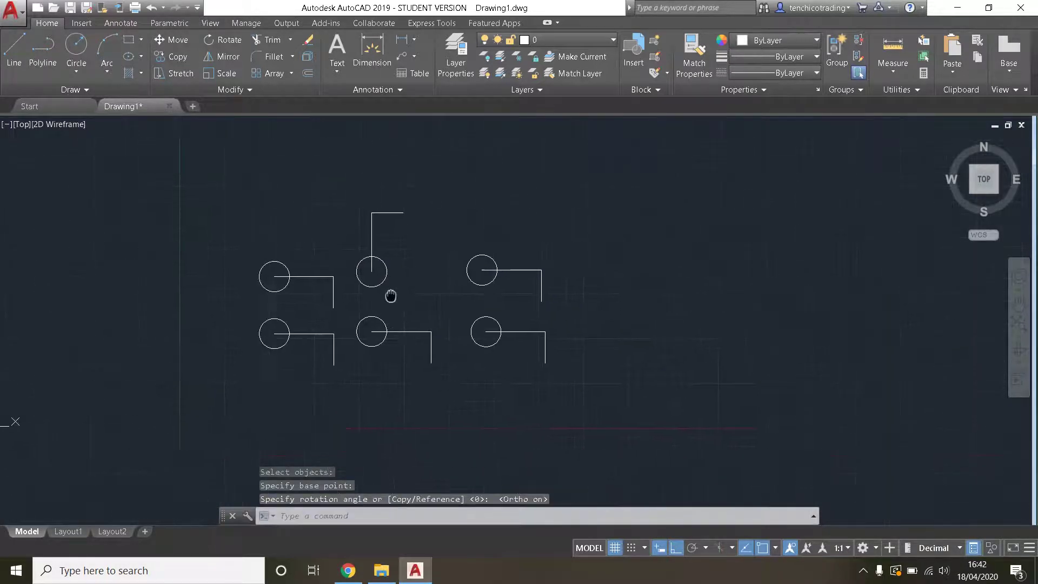
scroll(383, 275, "up", 5)
middle_click_drag(298, 227, 336, 334)
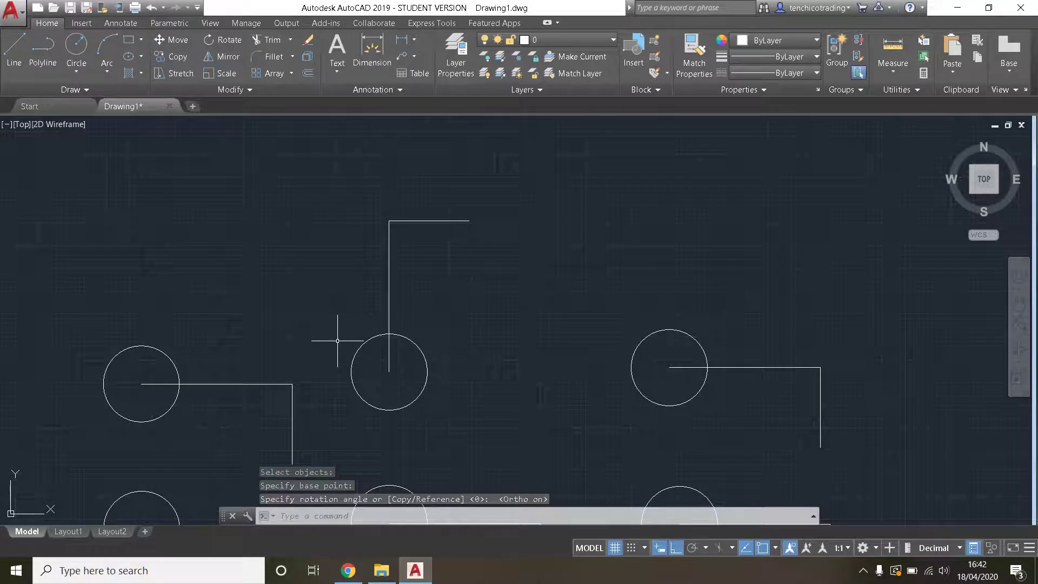
Rotate all six circle-and-line shapes 90° clockwise about the lower end of the lower-right shape's short line
scroll(317, 325, "down", 5)
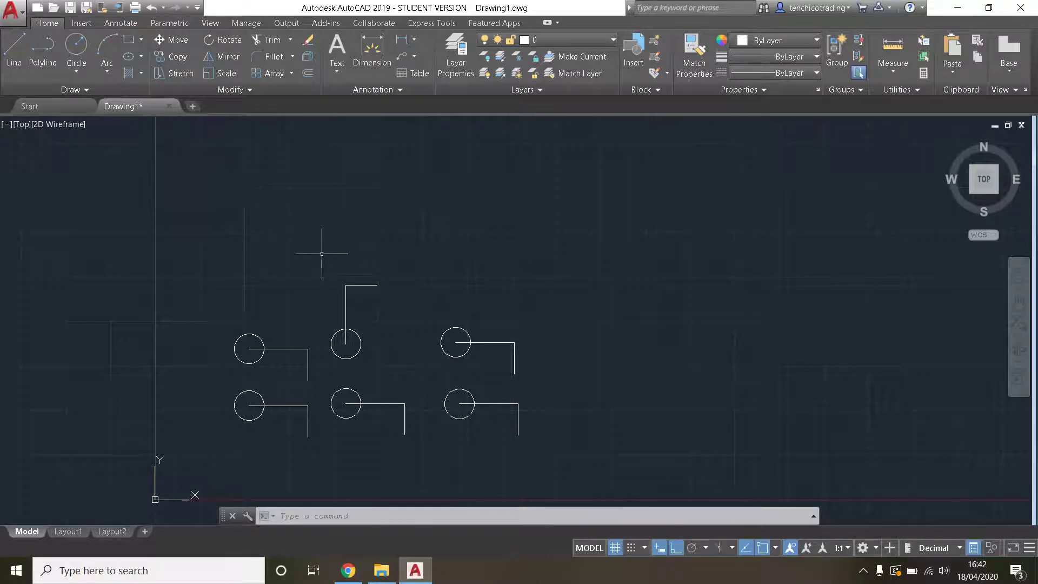
left_click(223, 39)
mouse_move(576, 237)
left_mouse_down()
mouse_move(301, 232)
mouse_move(176, 440)
mouse_move(566, 474)
left_mouse_up()
middle_click_drag(443, 442, 403, 340)
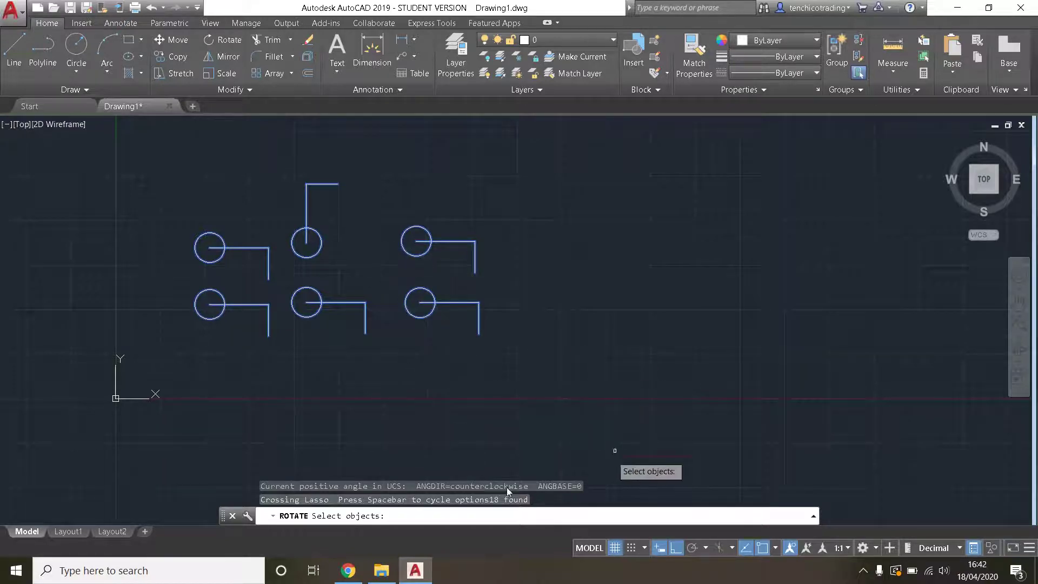
key("Return")
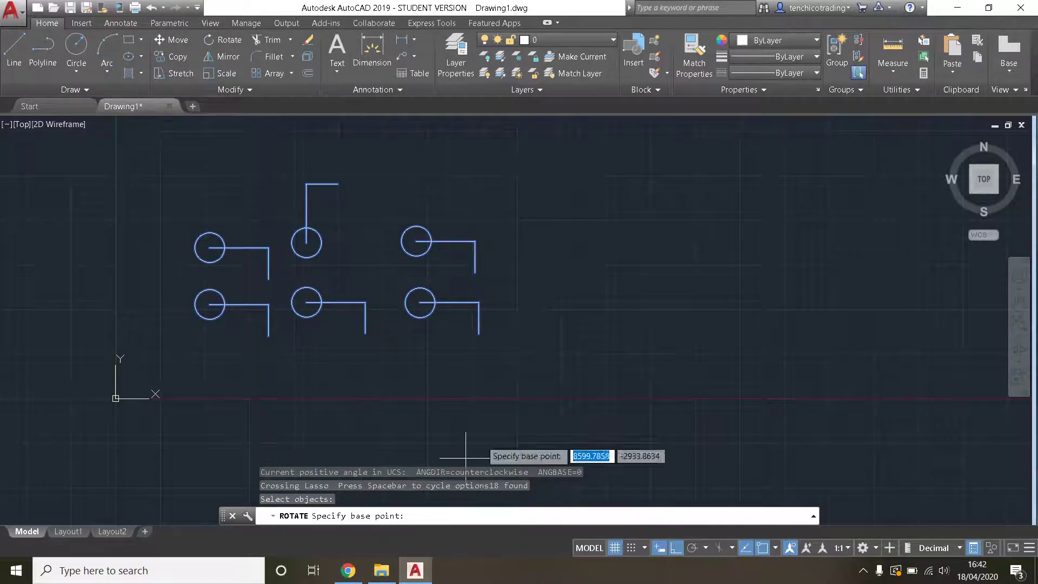
left_click(478, 333)
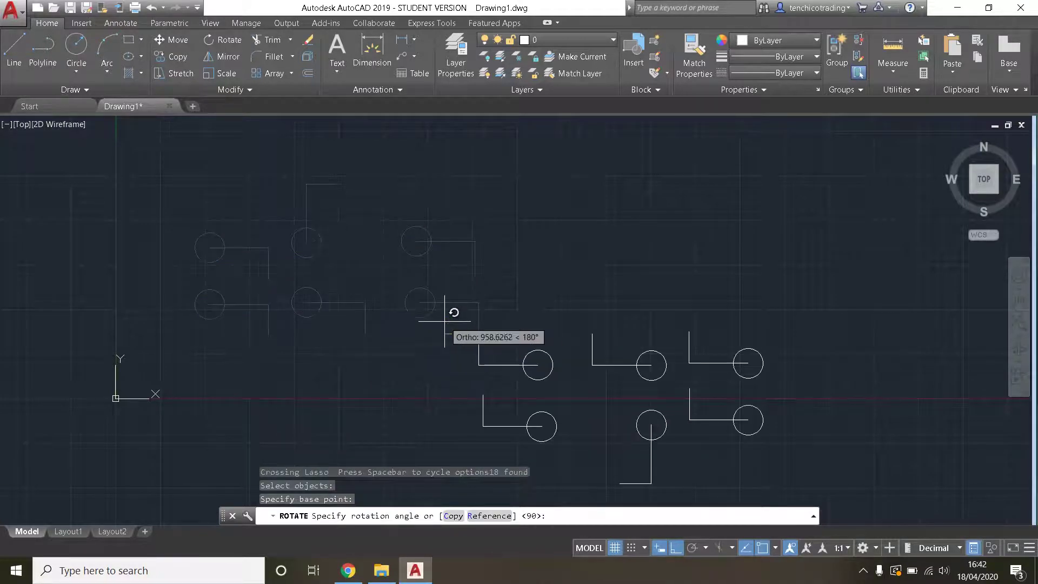
scroll(471, 376, "down", 2)
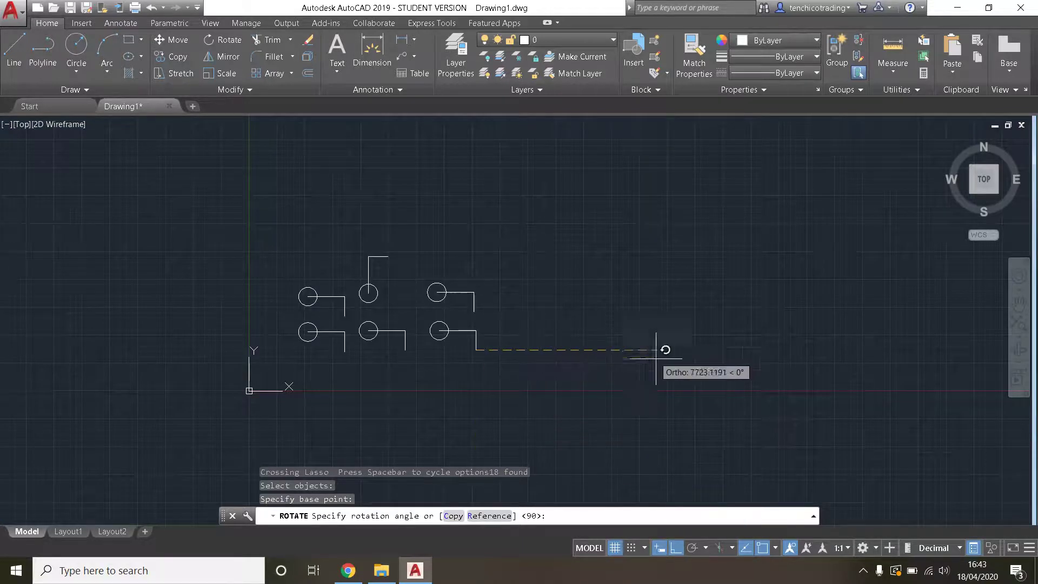
left_click(493, 402)
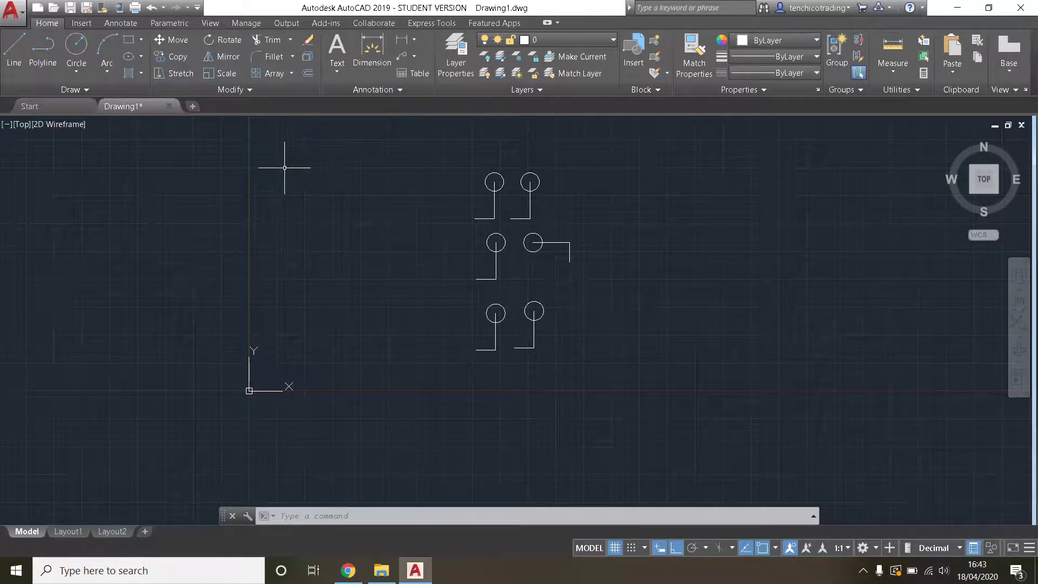
Mirror all six shapes across a horizontal line through the free end of the bottom-left shape's short line, keeping the source objects
left_click(229, 58)
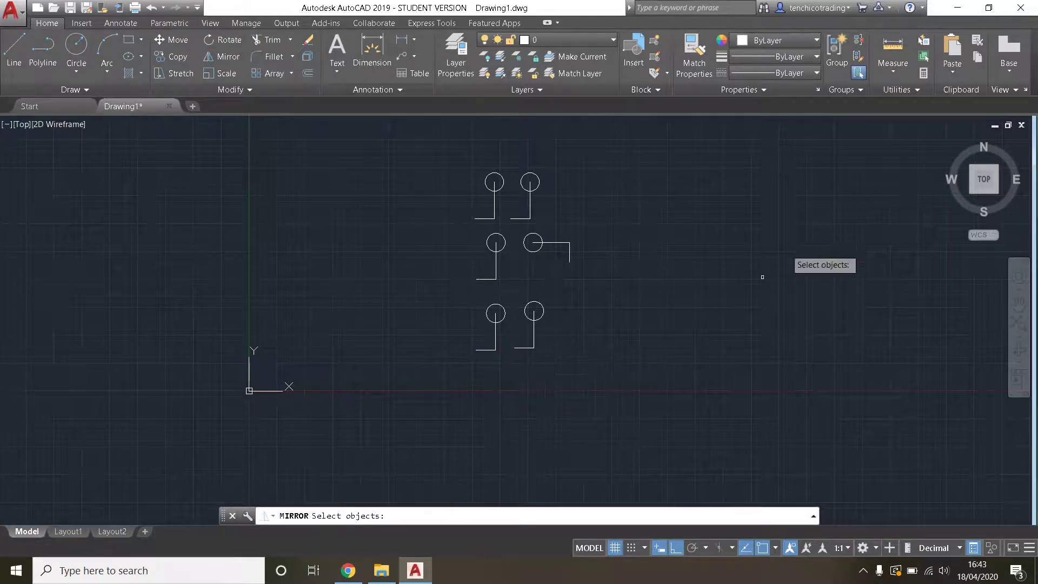
mouse_move(629, 143)
left_mouse_down()
mouse_move(424, 301)
mouse_move(664, 417)
left_mouse_up()
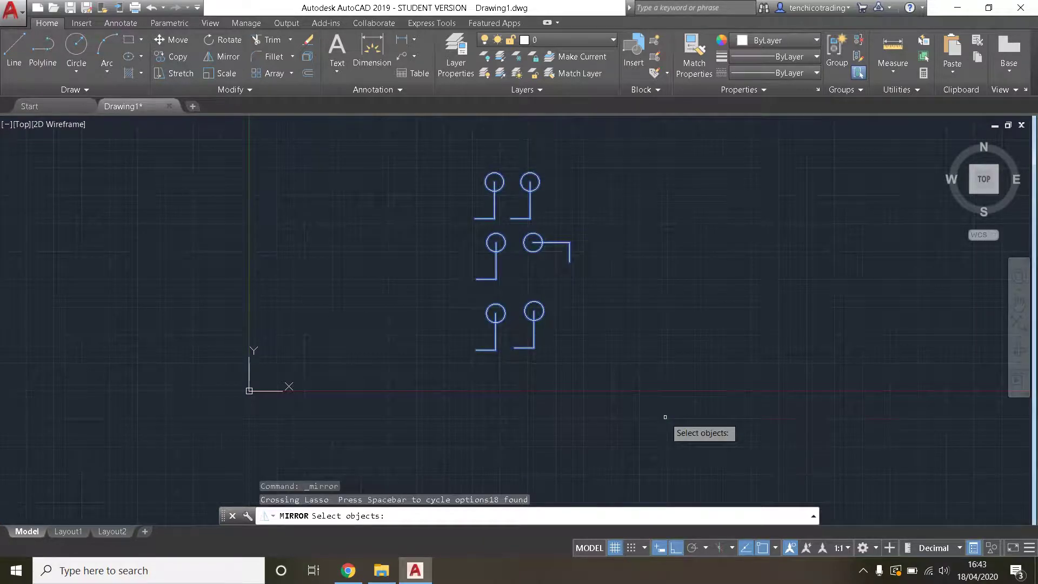
key("Return")
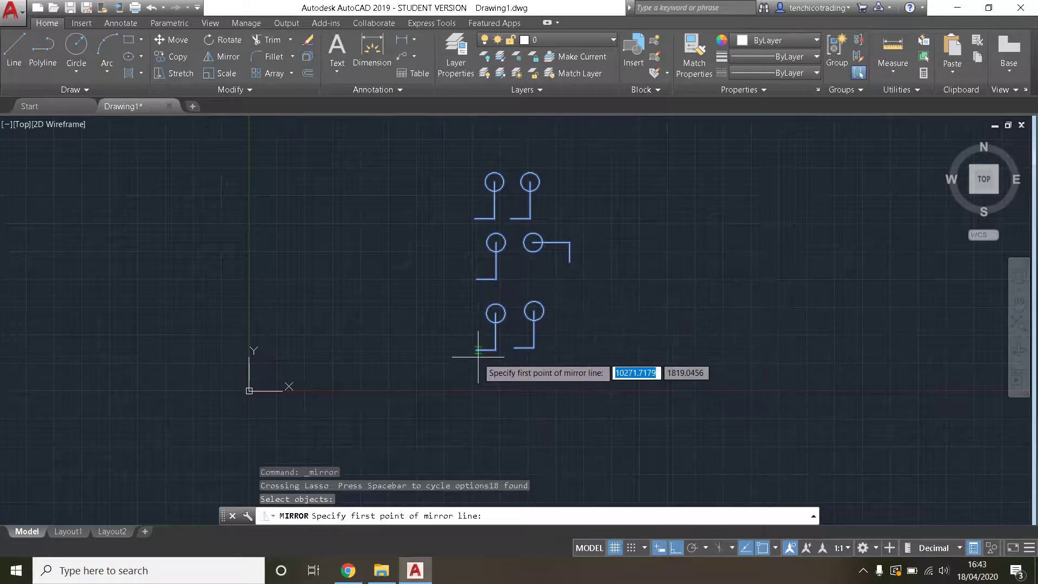
scroll(476, 349, "up", 4)
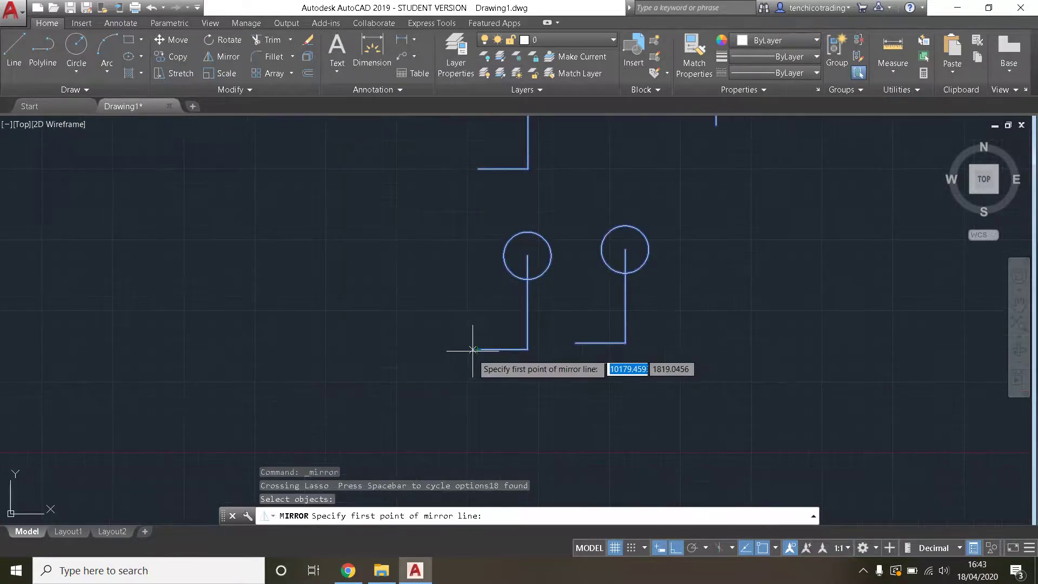
left_click(477, 349)
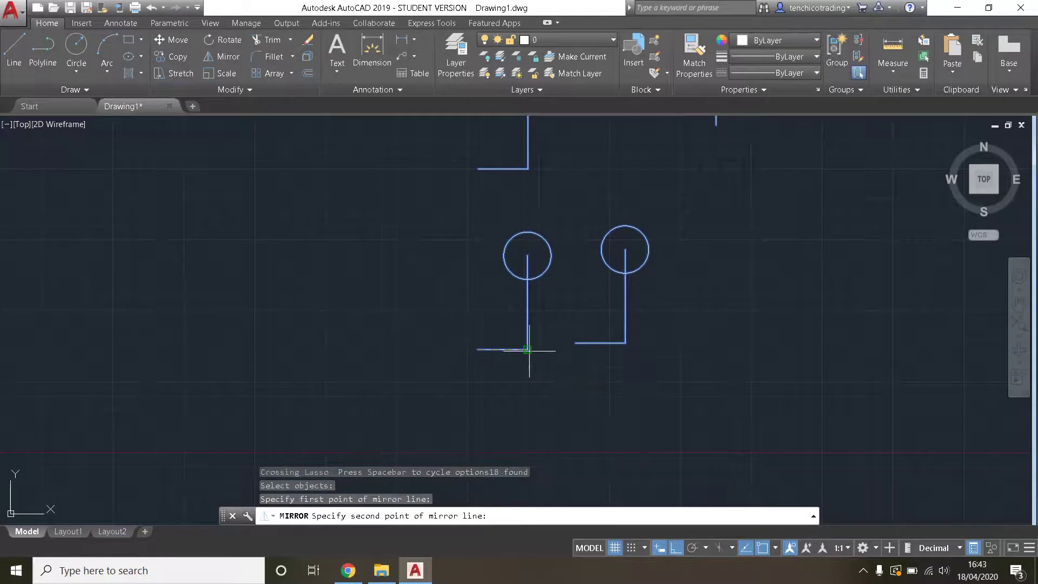
scroll(676, 349, "down", 5)
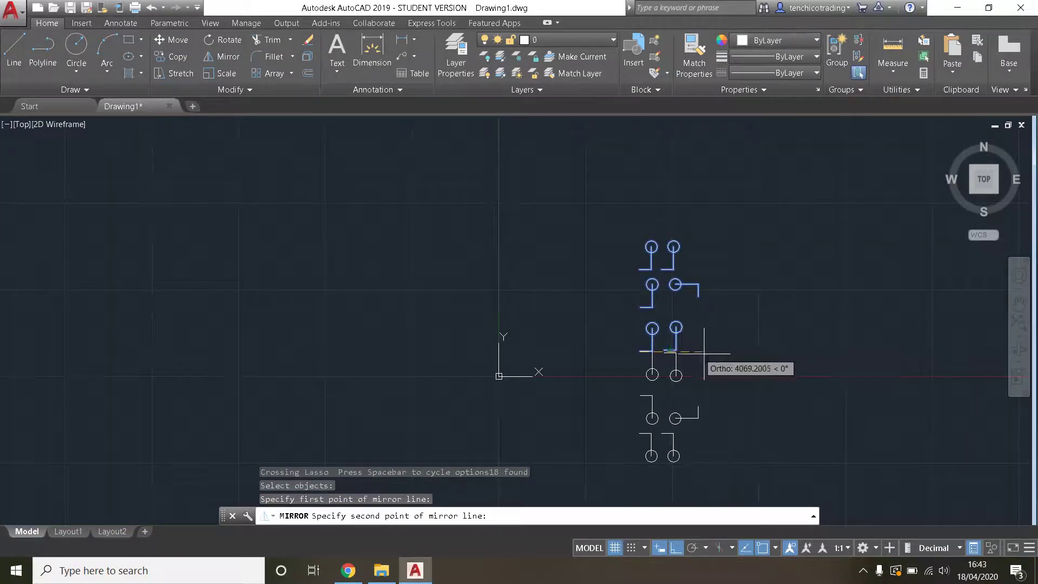
left_click(734, 354)
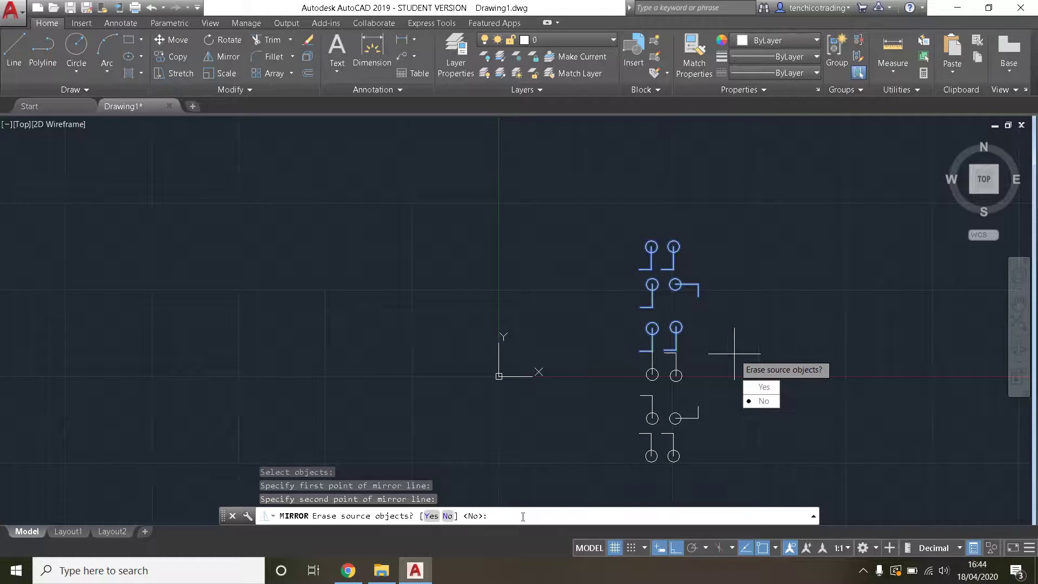
left_click(764, 400)
scroll(592, 360, "up", 1)
middle_click_drag(593, 360, 399, 355)
scroll(428, 349, "down", 1)
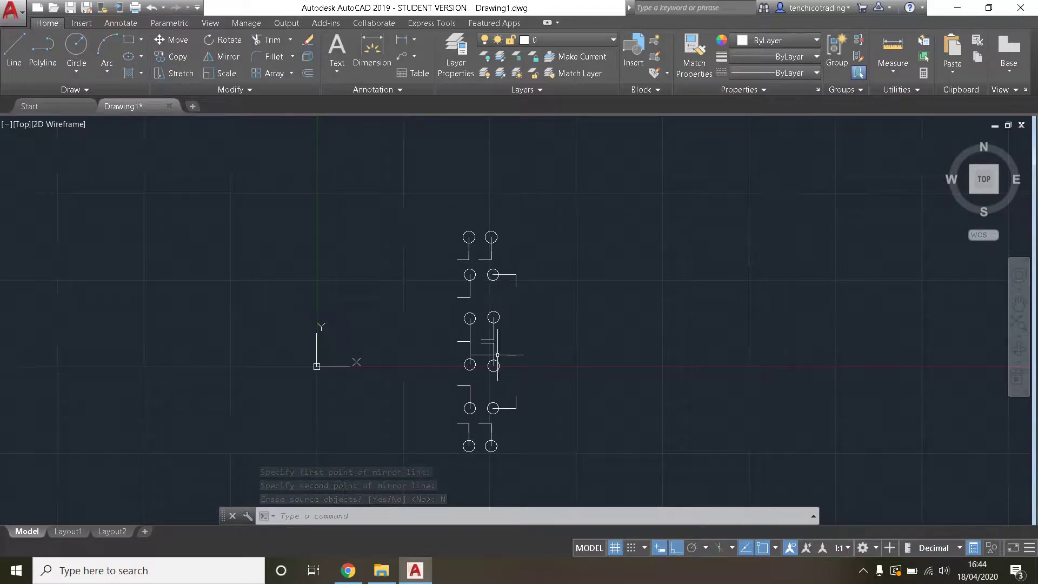
Draw a vertical line about 16000 units long to the right of the twelve shapes, spanning roughly their full height
left_click(14, 51)
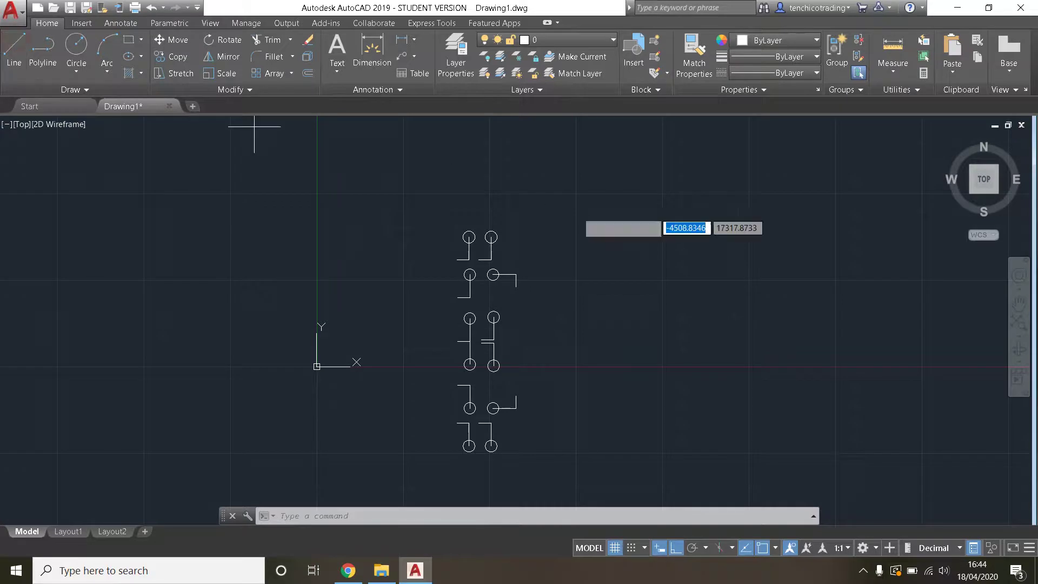
left_click(568, 239)
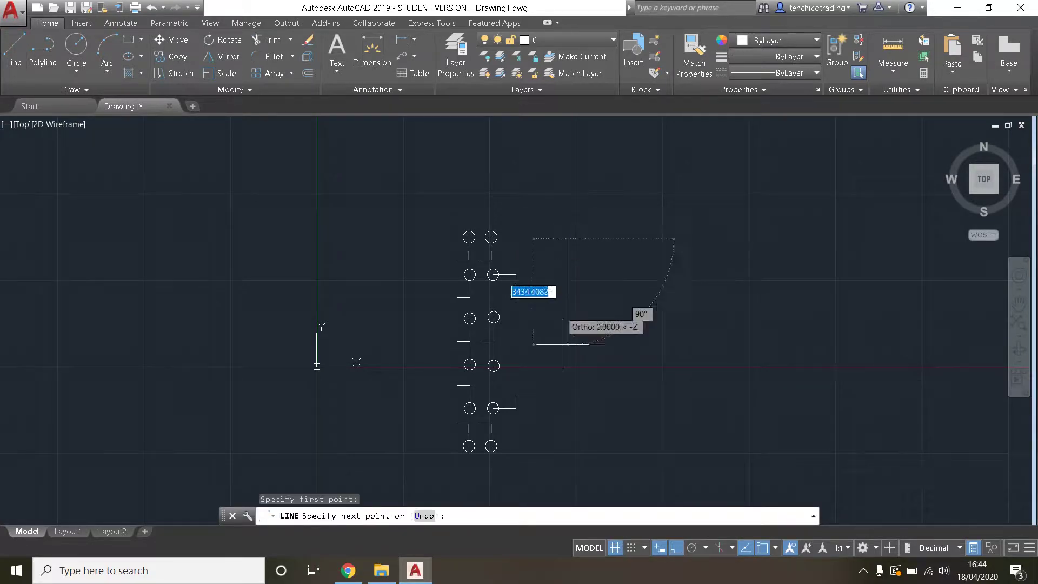
left_click(582, 460)
key("Escape")
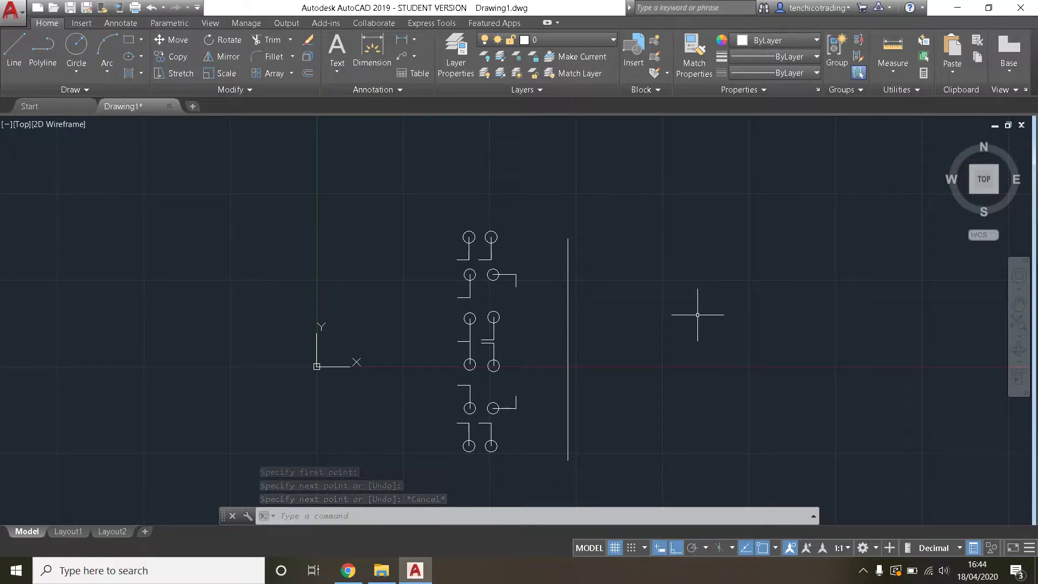
Mirror all twelve circle-and-line shapes across the vertical line, using its two endpoints as the mirror axis, and erase the source objects
left_click(218, 56)
mouse_move(538, 210)
left_mouse_down()
mouse_move(405, 233)
mouse_move(457, 483)
mouse_move(526, 471)
left_mouse_up()
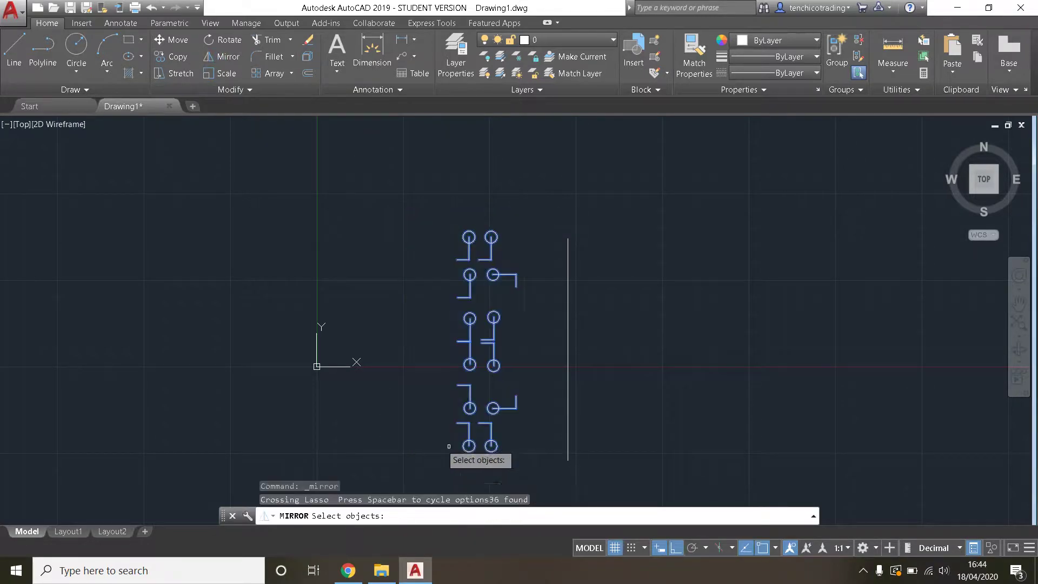
key("Return")
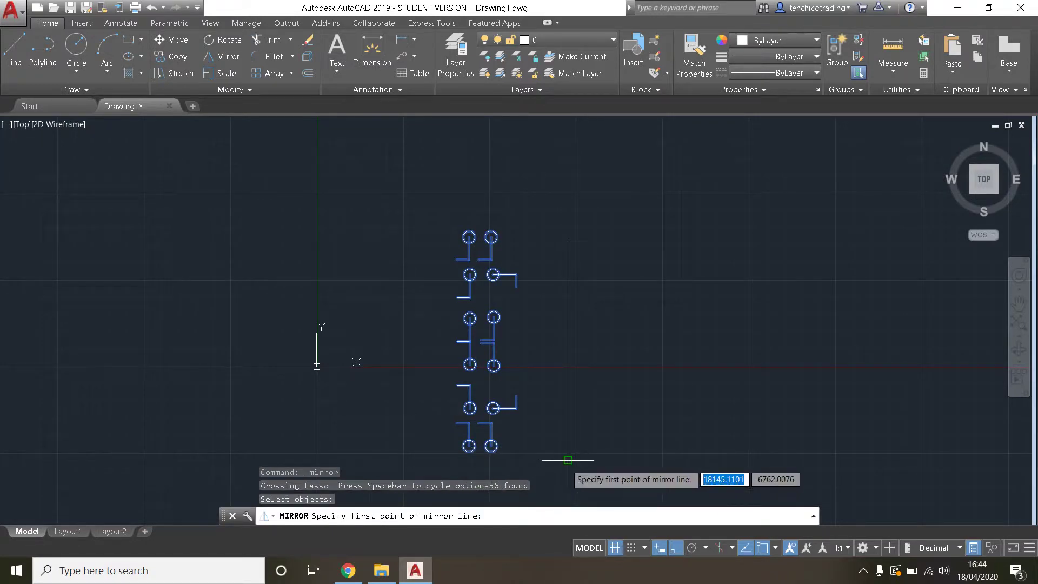
left_click(567, 460)
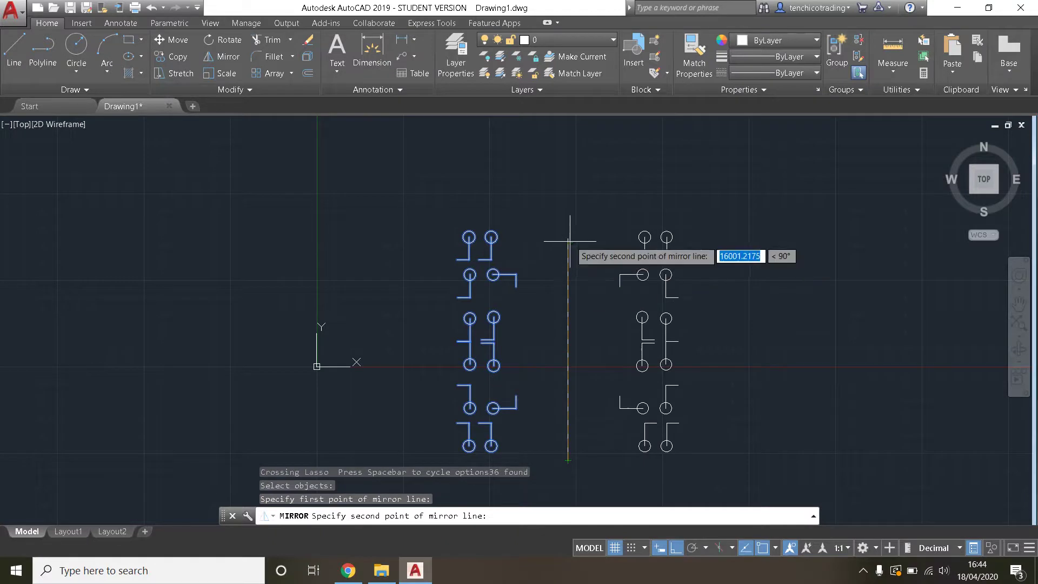
left_click(569, 240)
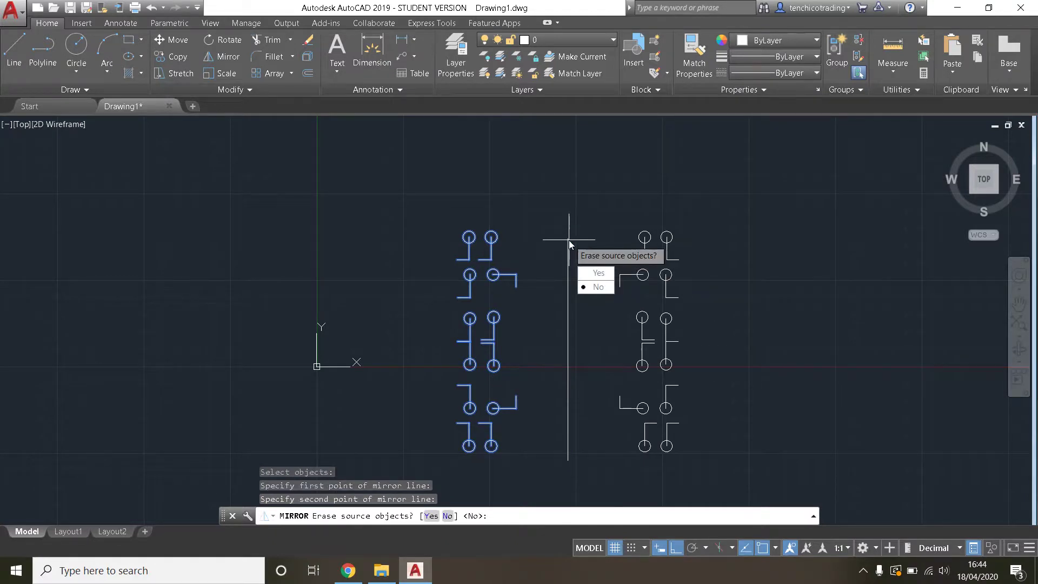
left_click(598, 273)
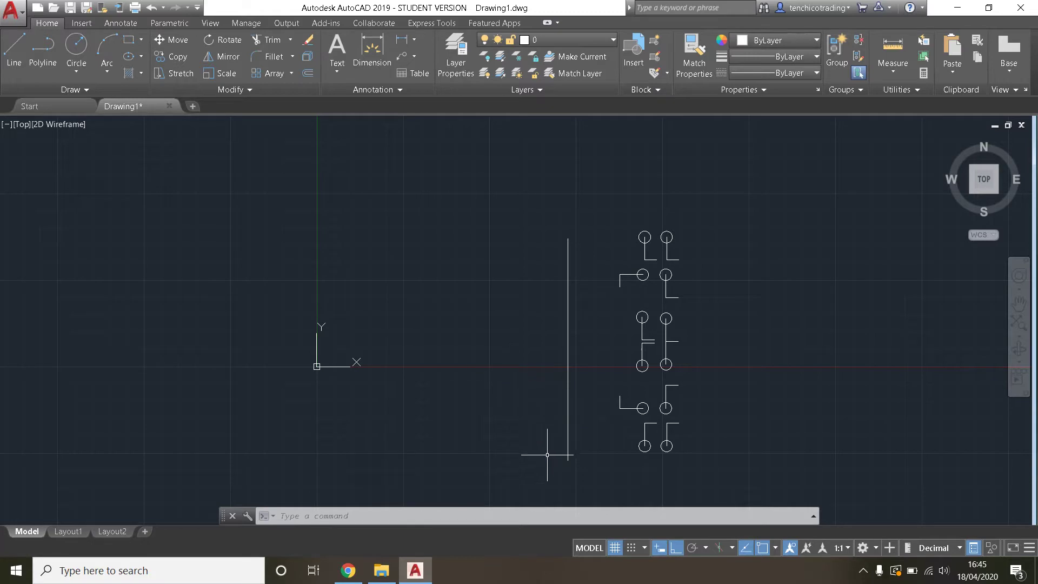
left_click(574, 576)
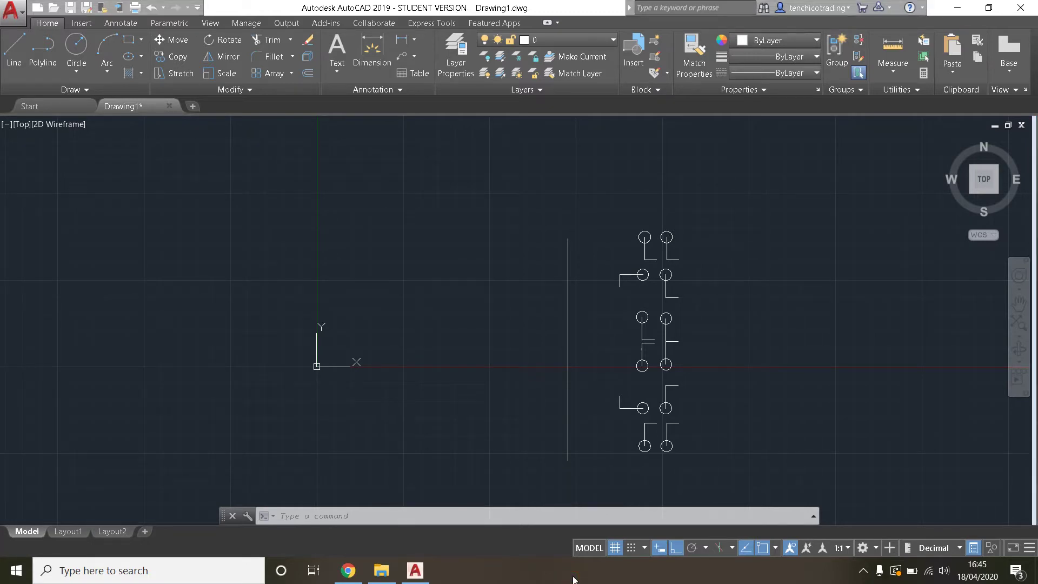